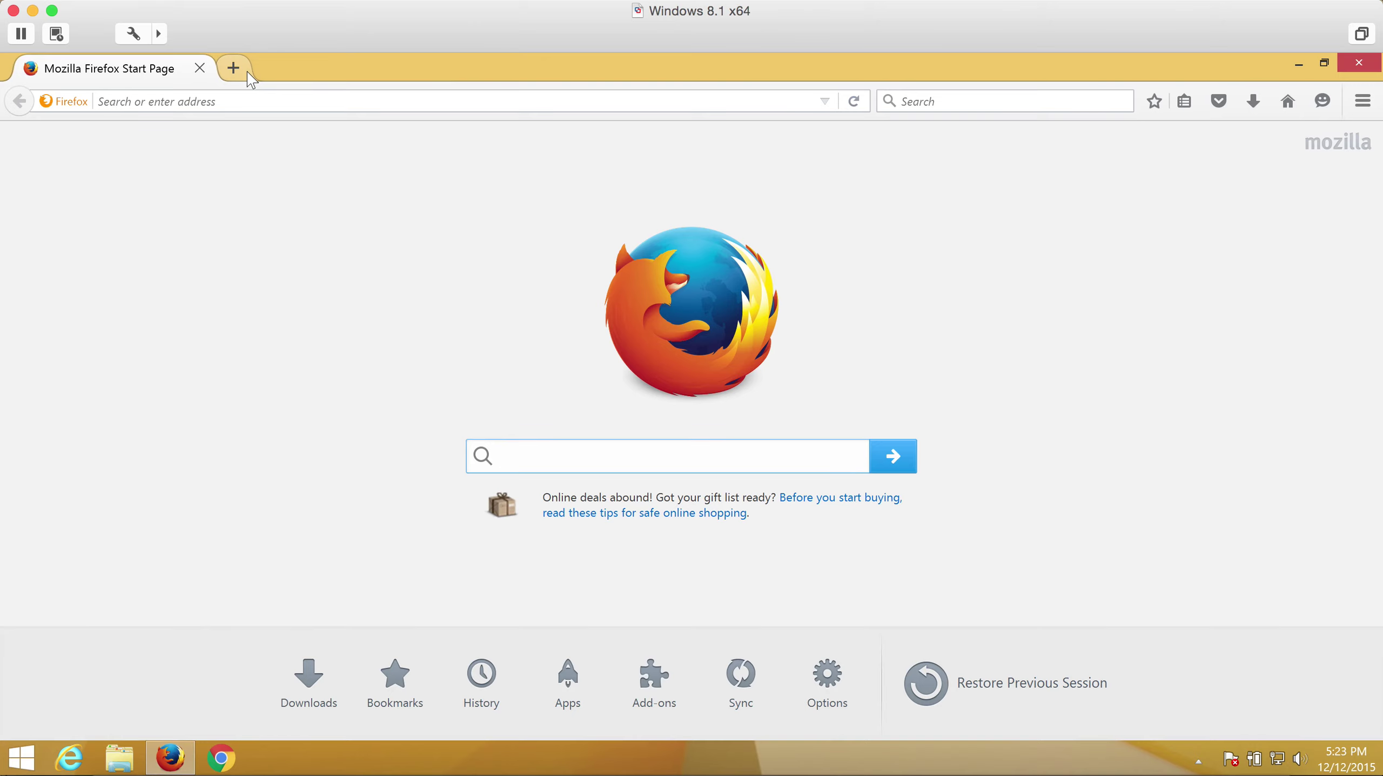
Step: Open google.com in a new tab and close the Firefox start page
click(248, 72)
click(200, 69)
text(google.com/)
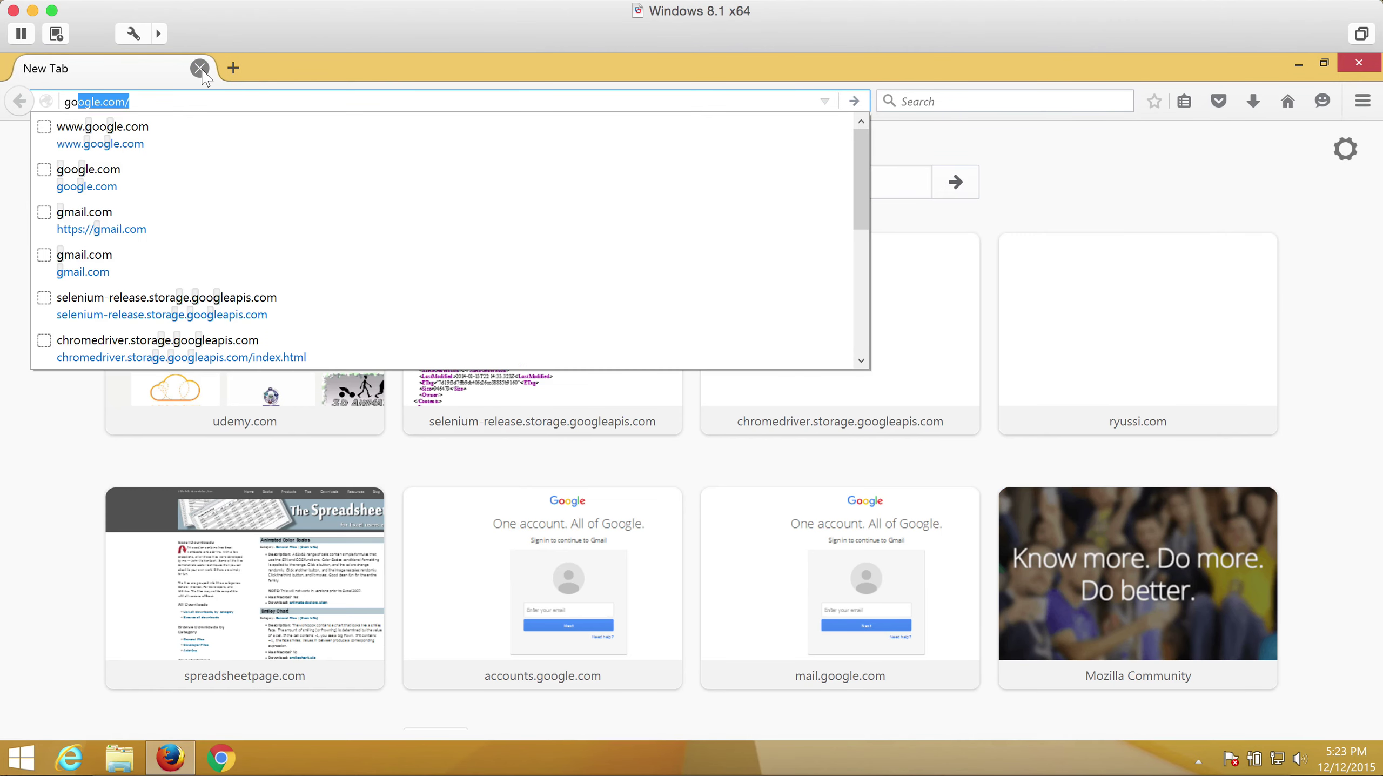
key(Return)
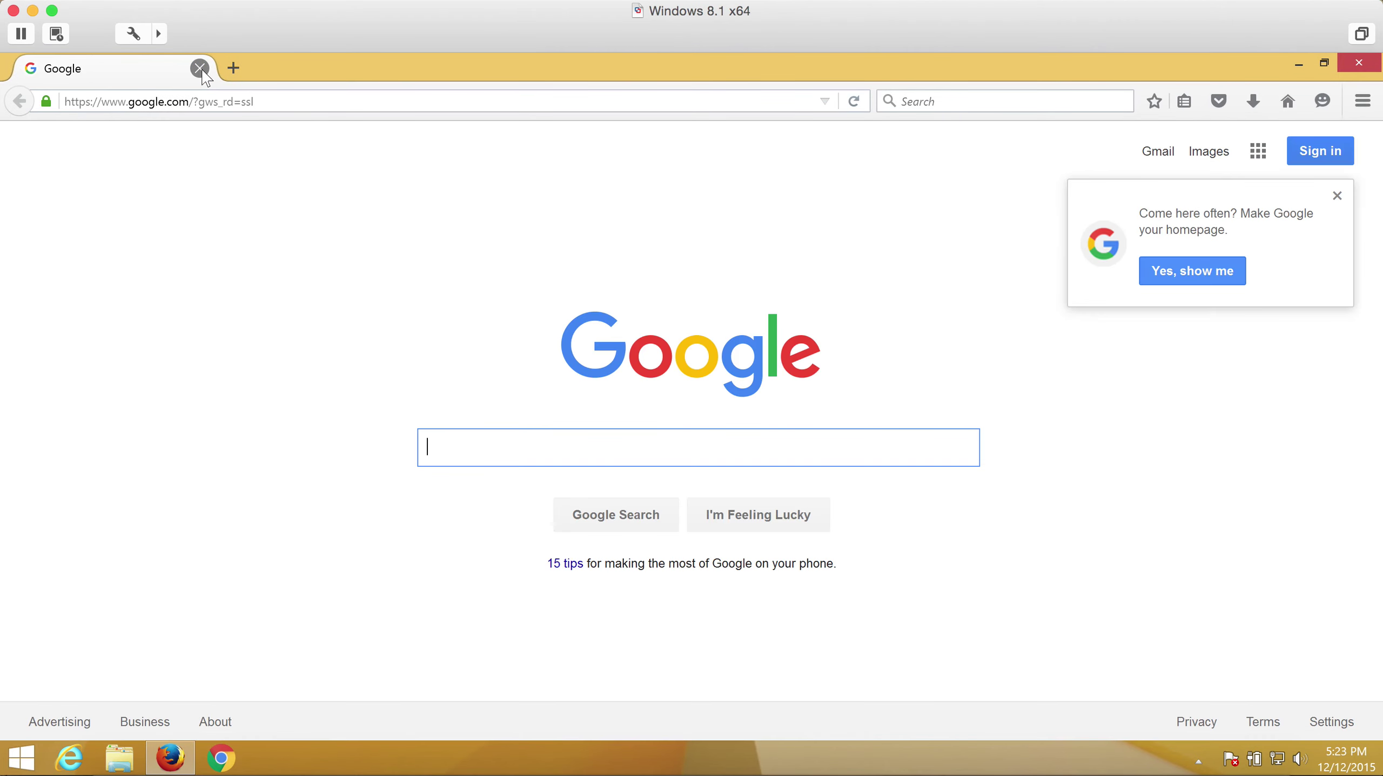
Step: Search Google for "download python" and open the Download Python page on python.org
text(download py)
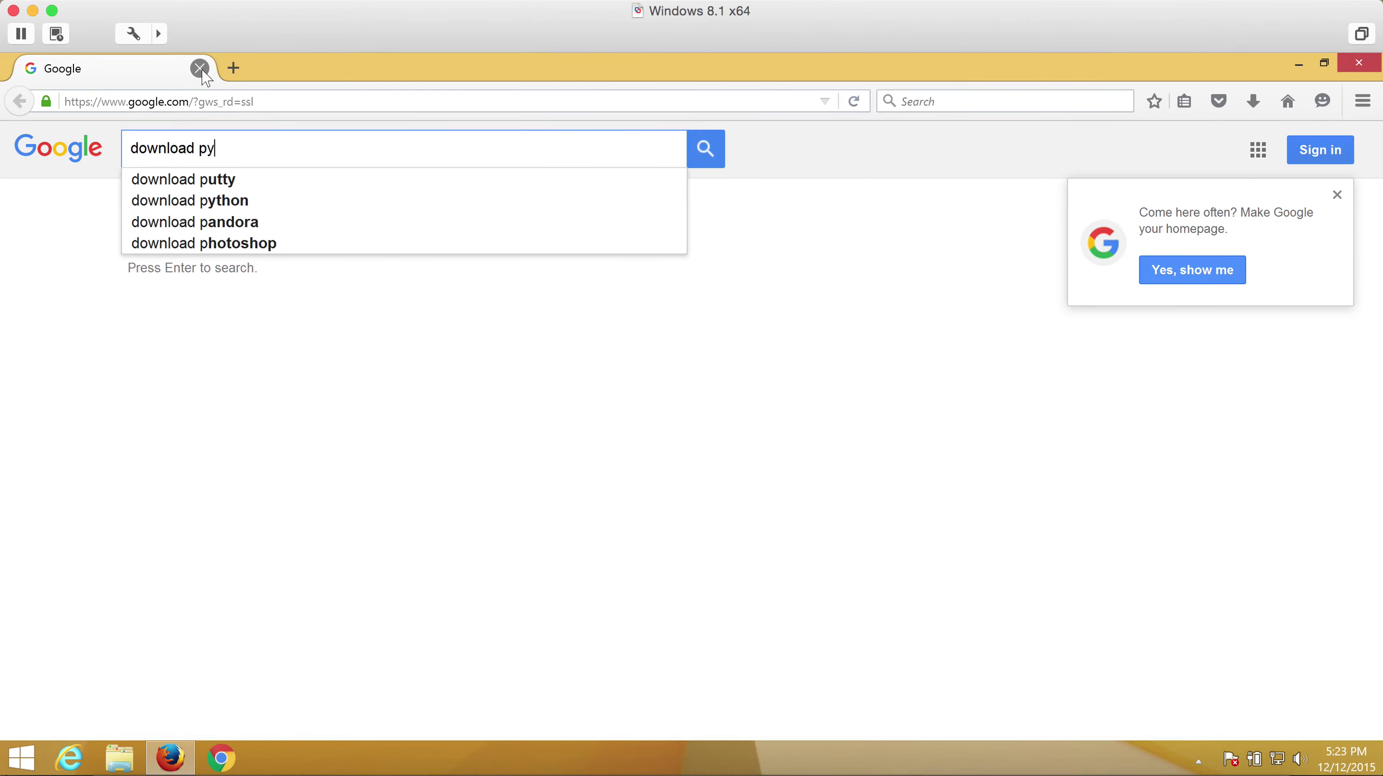
text(thon)
key(Return)
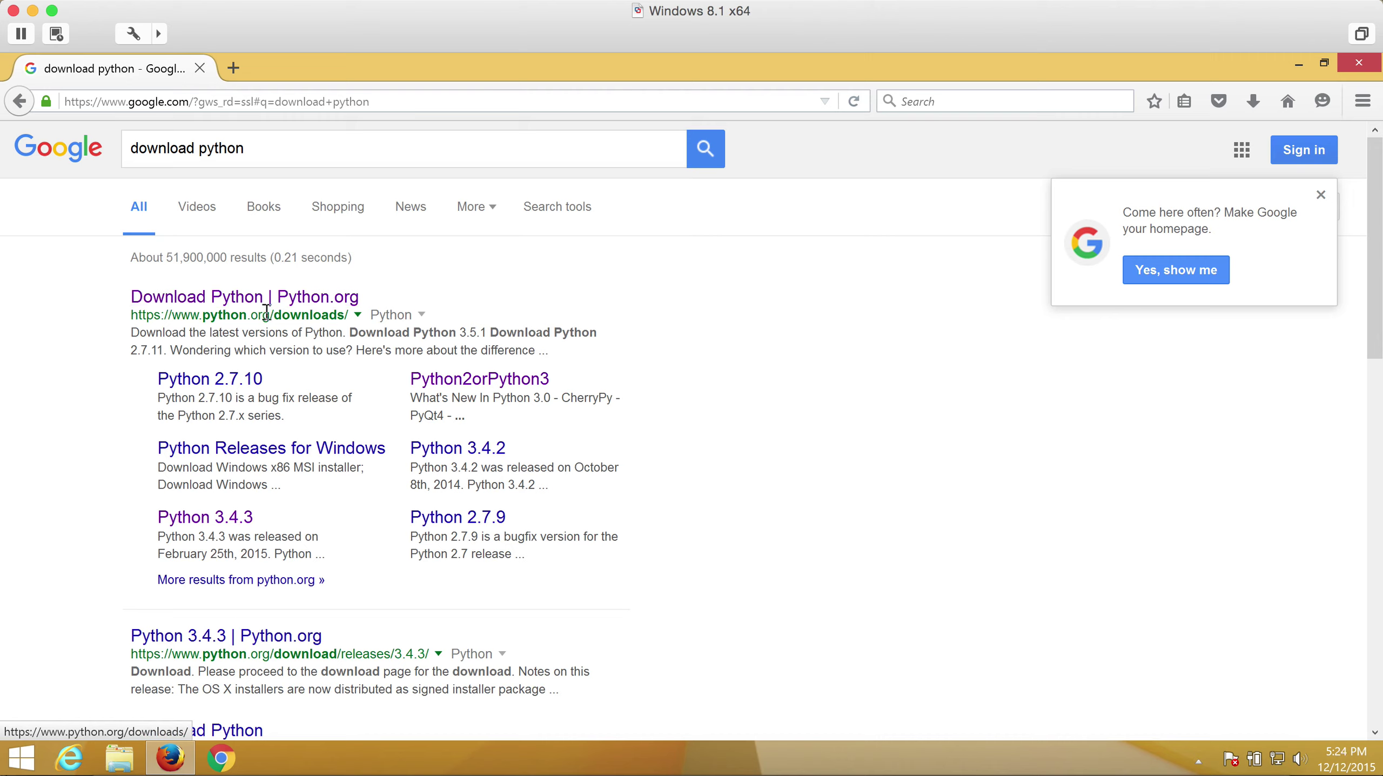
click(183, 306)
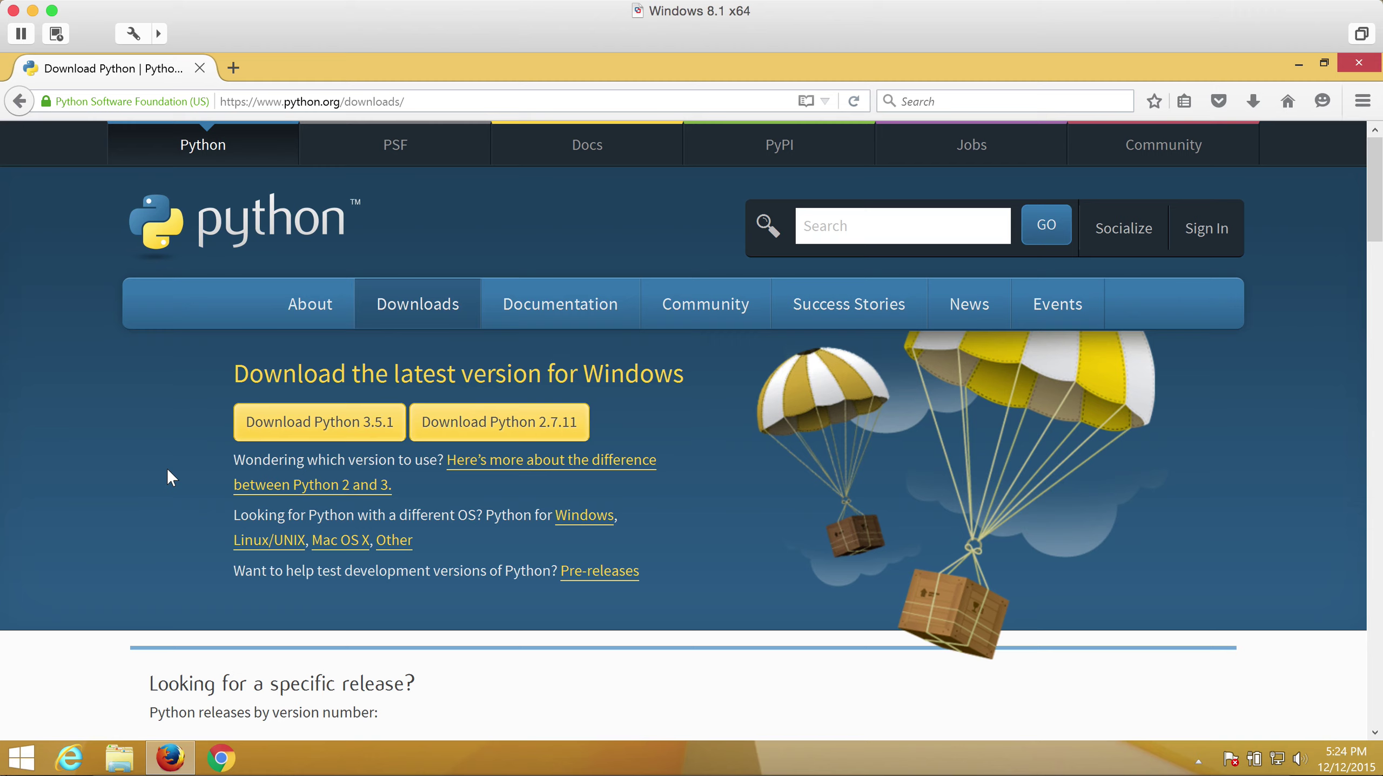
Step: View the page on the difference between Python 2 and 3 in a separate tab and close it
ctrl+click(469, 471)
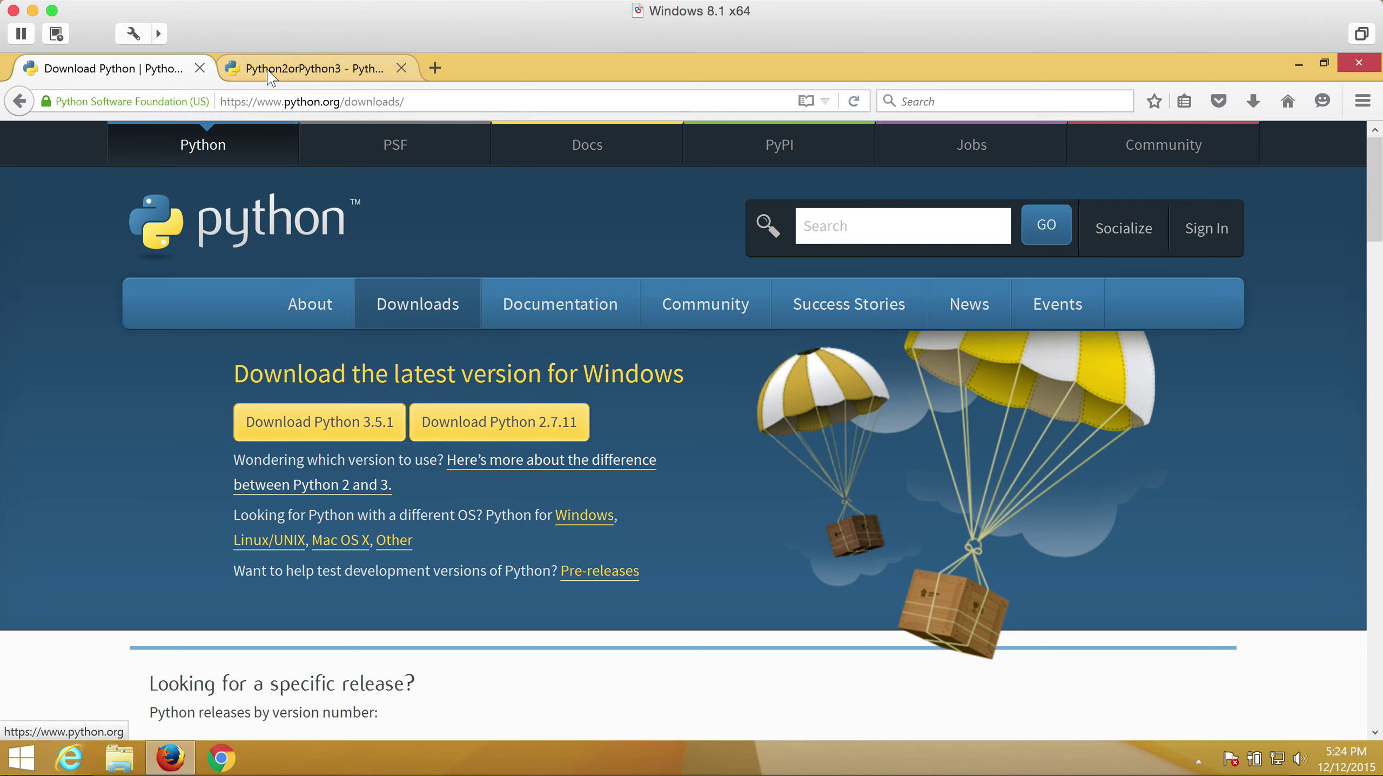
click(269, 71)
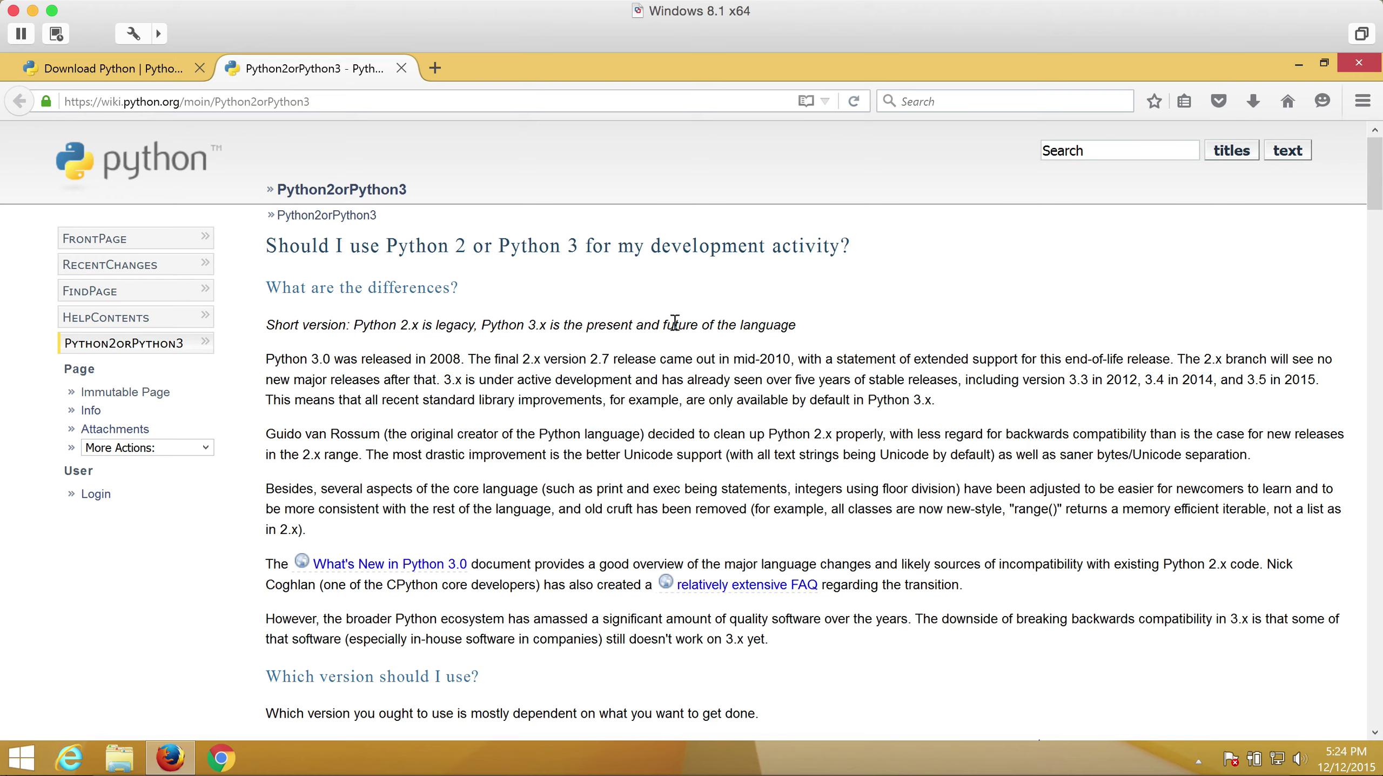
click(402, 68)
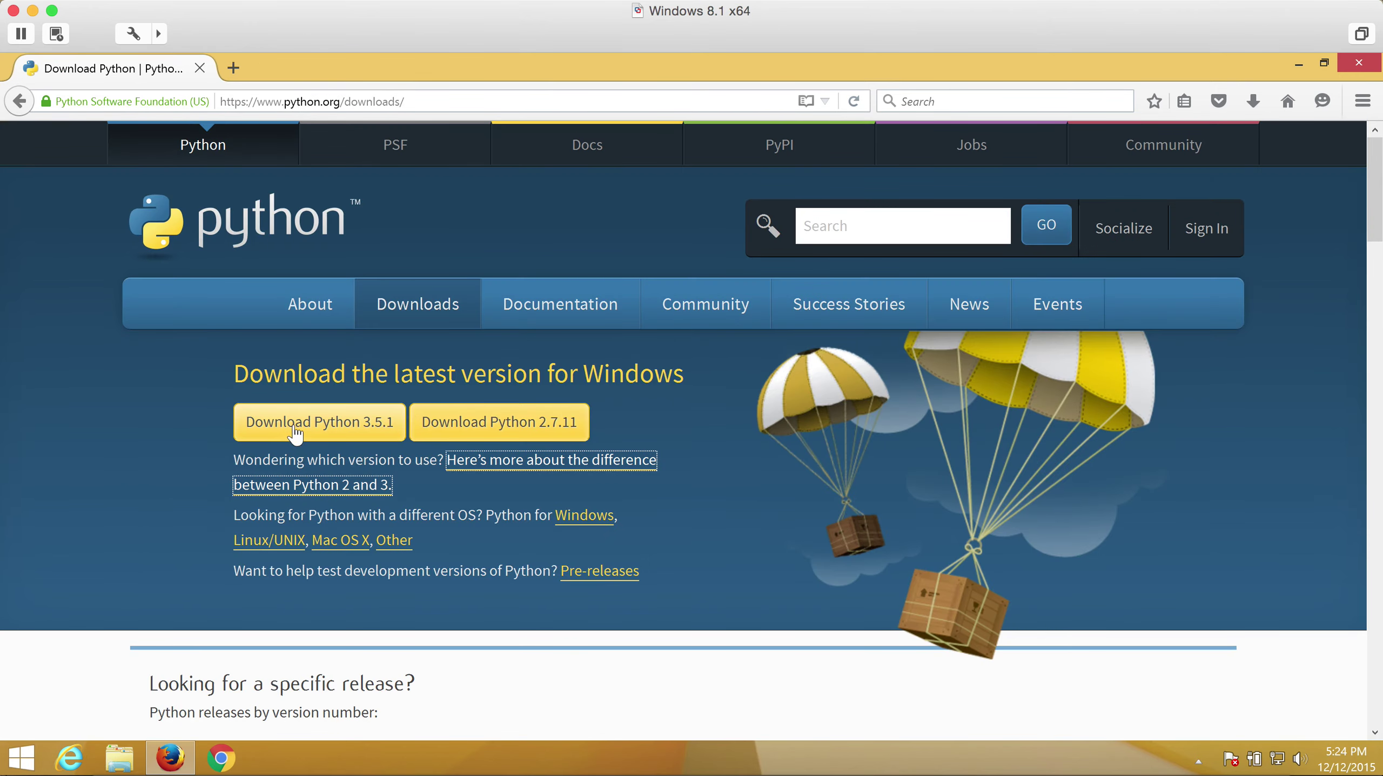
Step: Open the download page of the Python 3.4.3 release from the list of specific releases
scroll(63, 496, down, 1)
scroll(64, 494, down, 5)
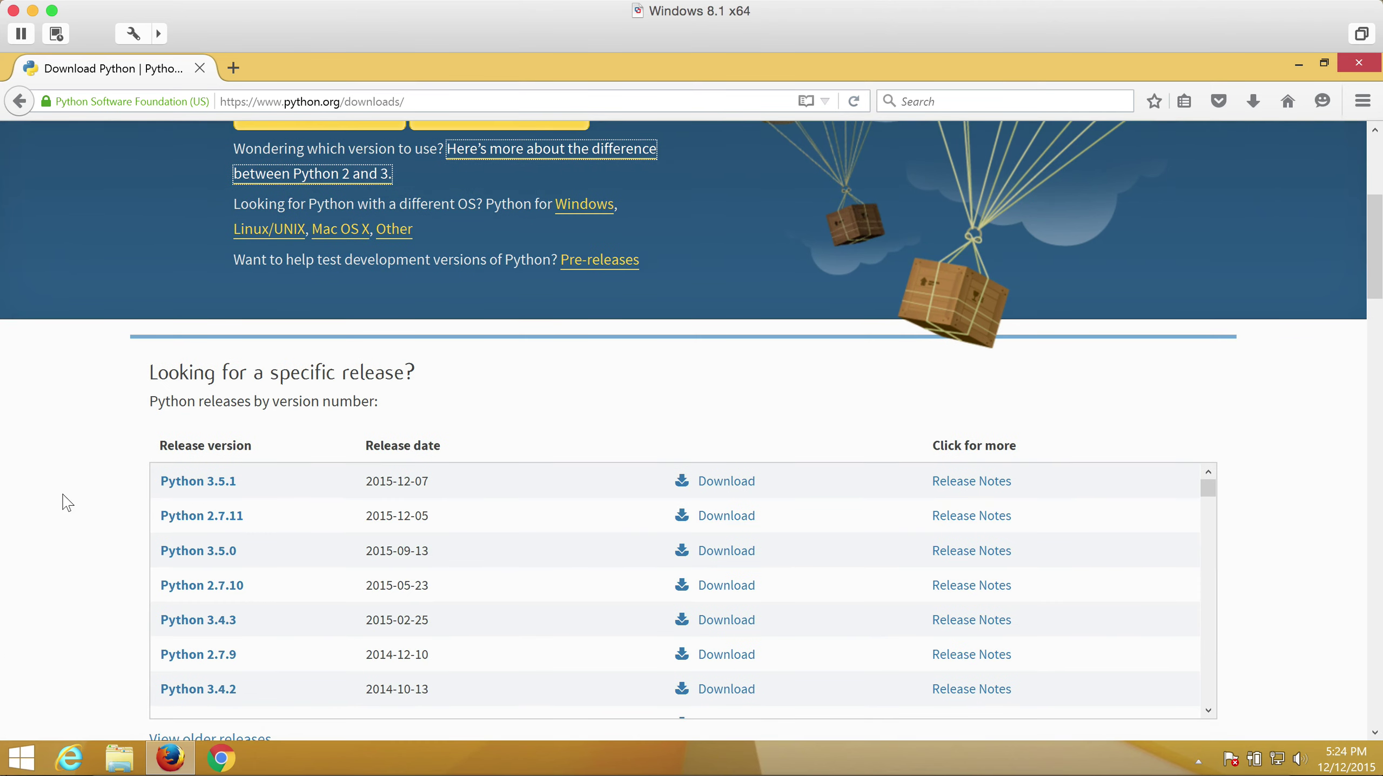
scroll(62, 495, down, 2)
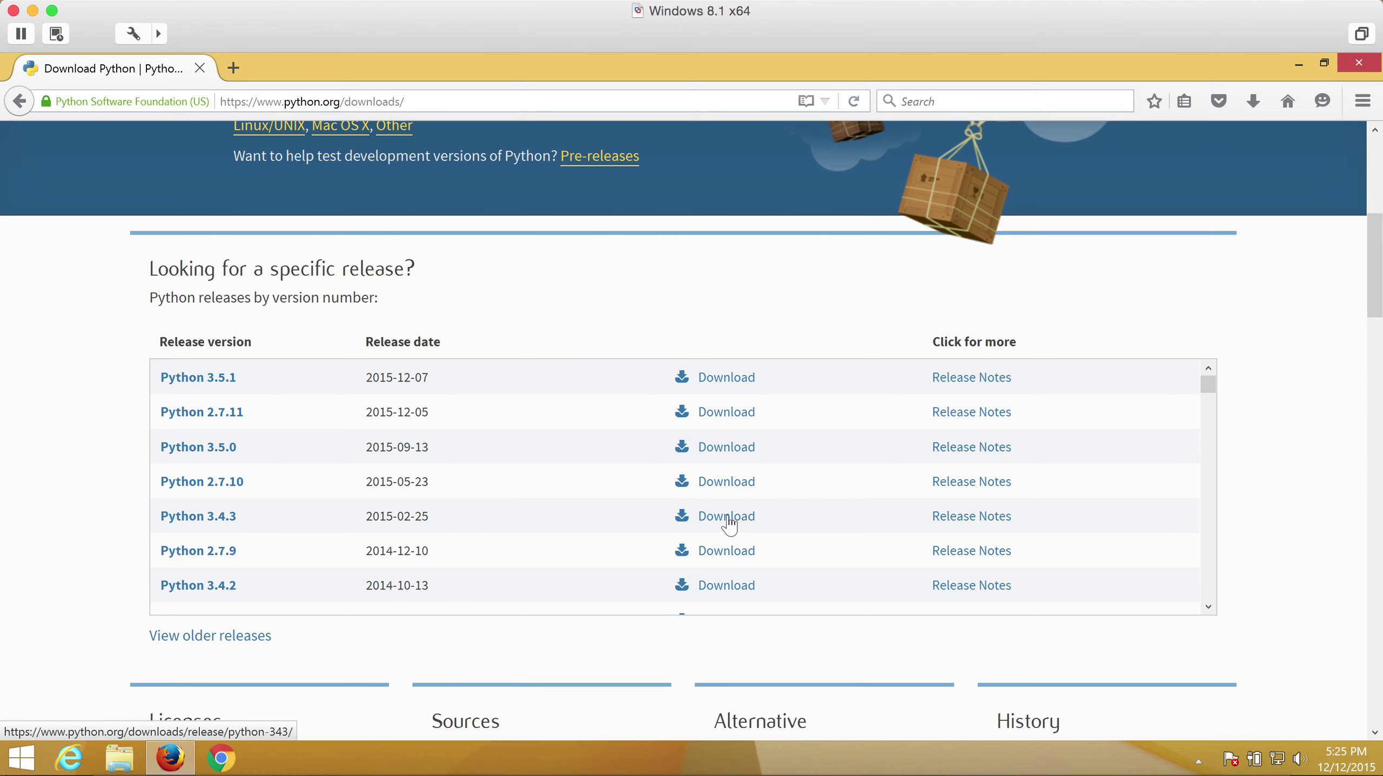
scroll(578, 499, up, 8)
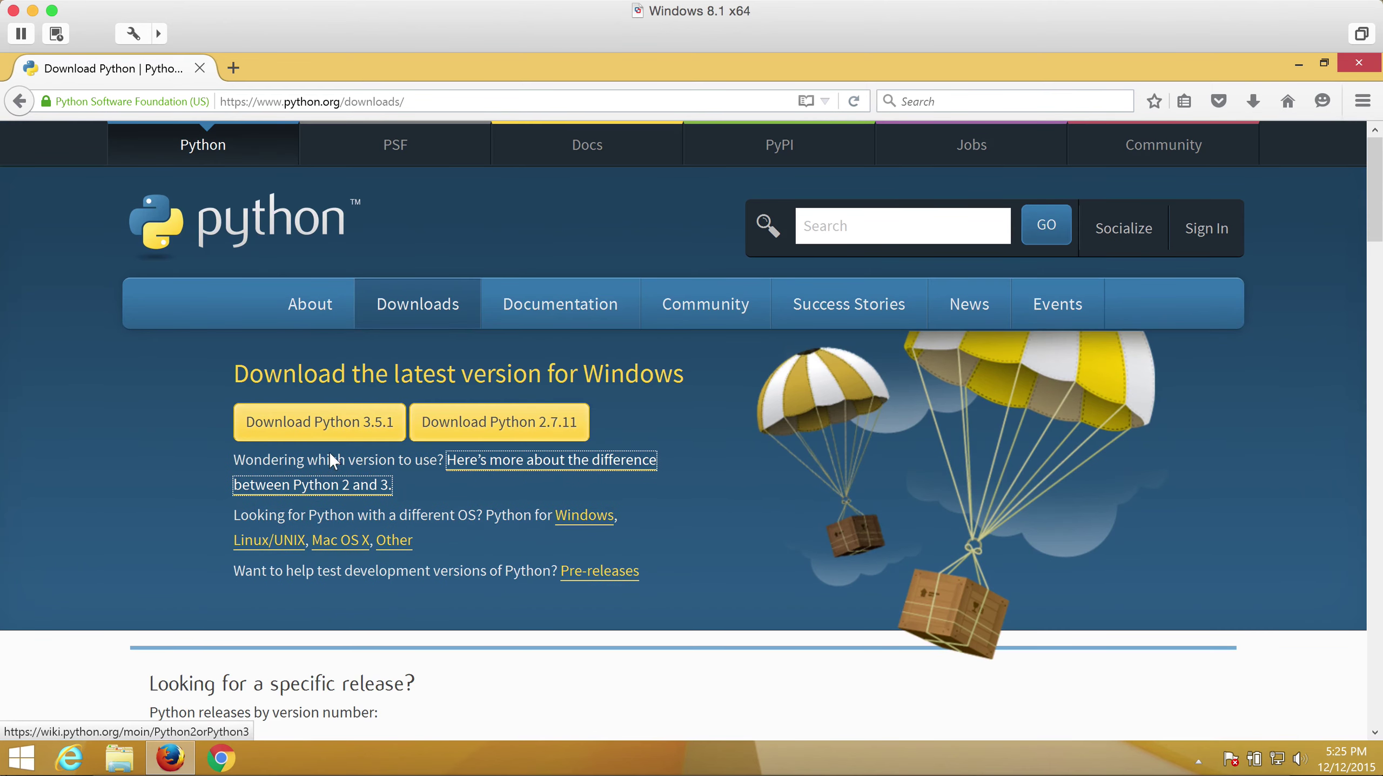
scroll(479, 574, down, 8)
scroll(480, 575, down, 4)
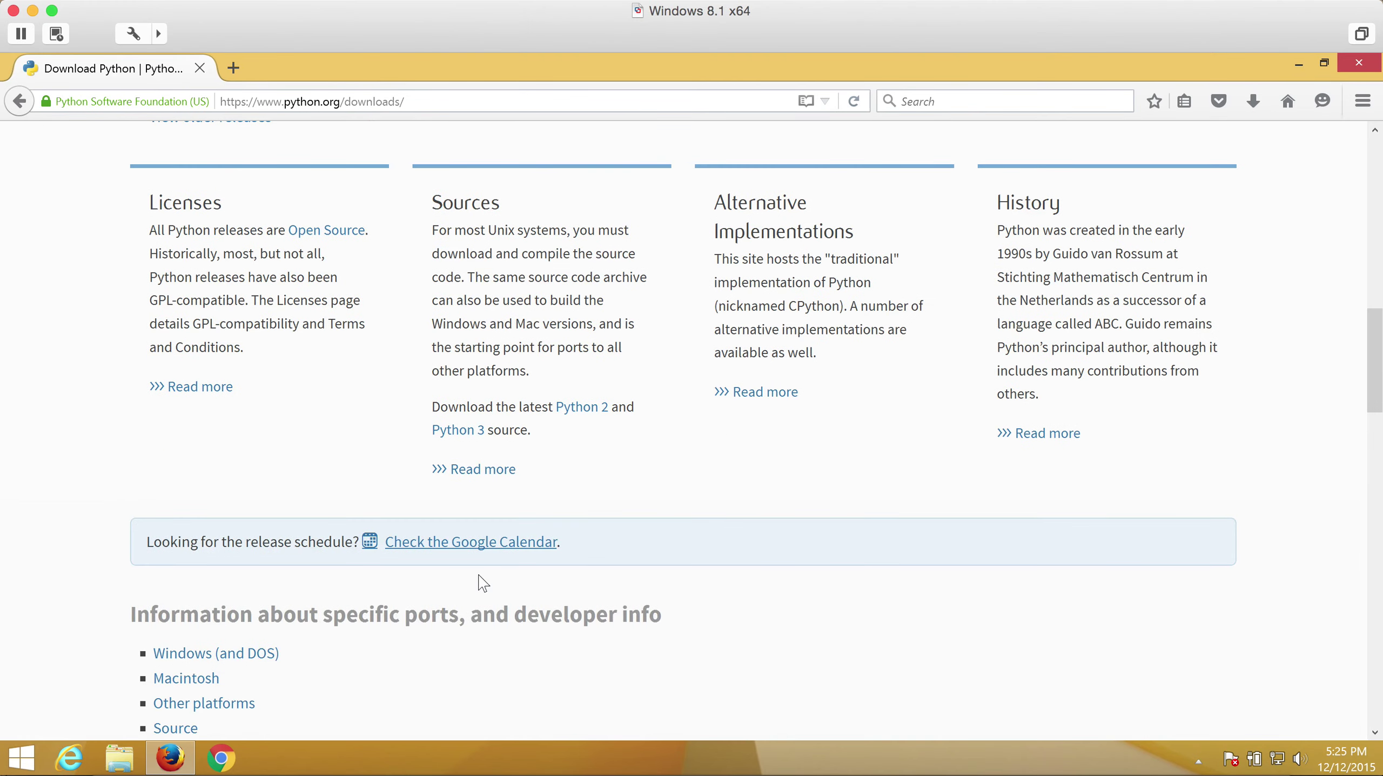
scroll(478, 581, up, 10)
scroll(479, 575, down, 4)
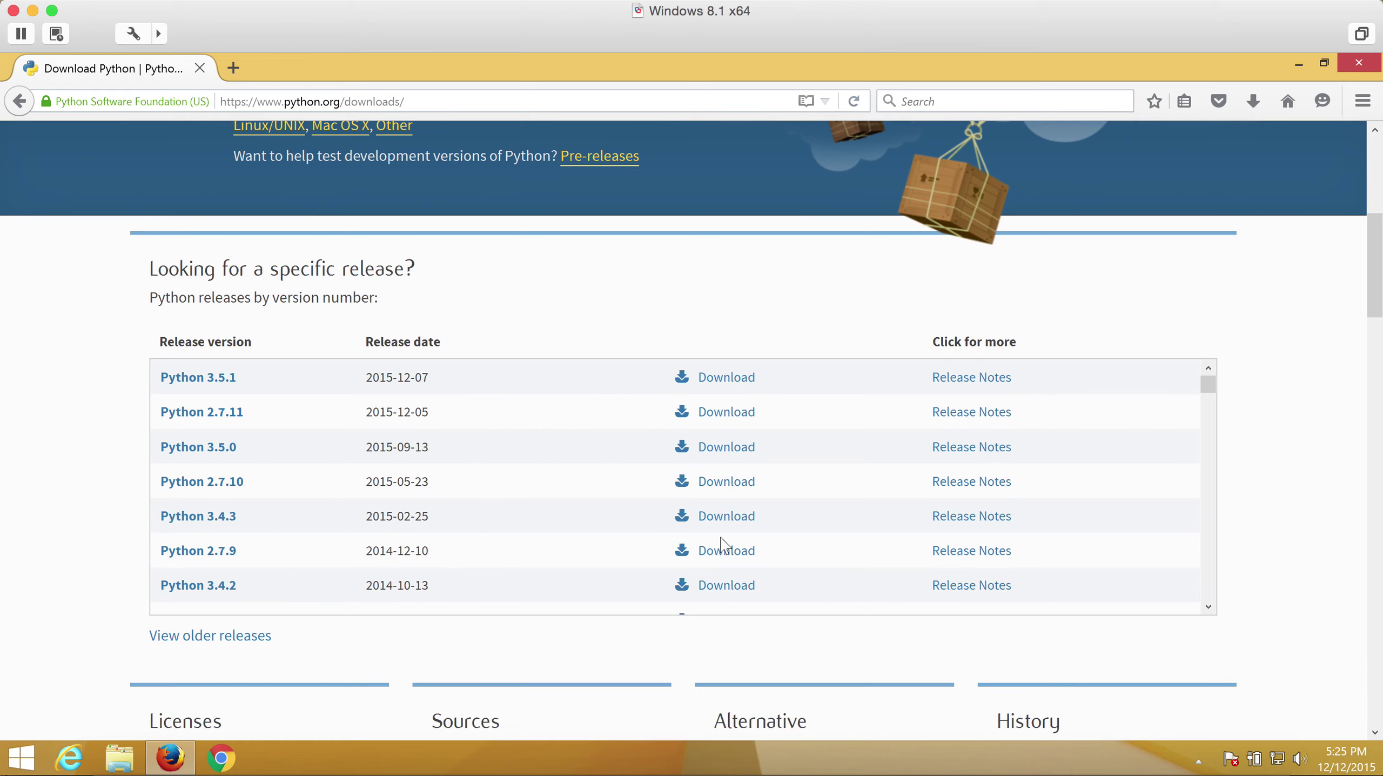
click(728, 519)
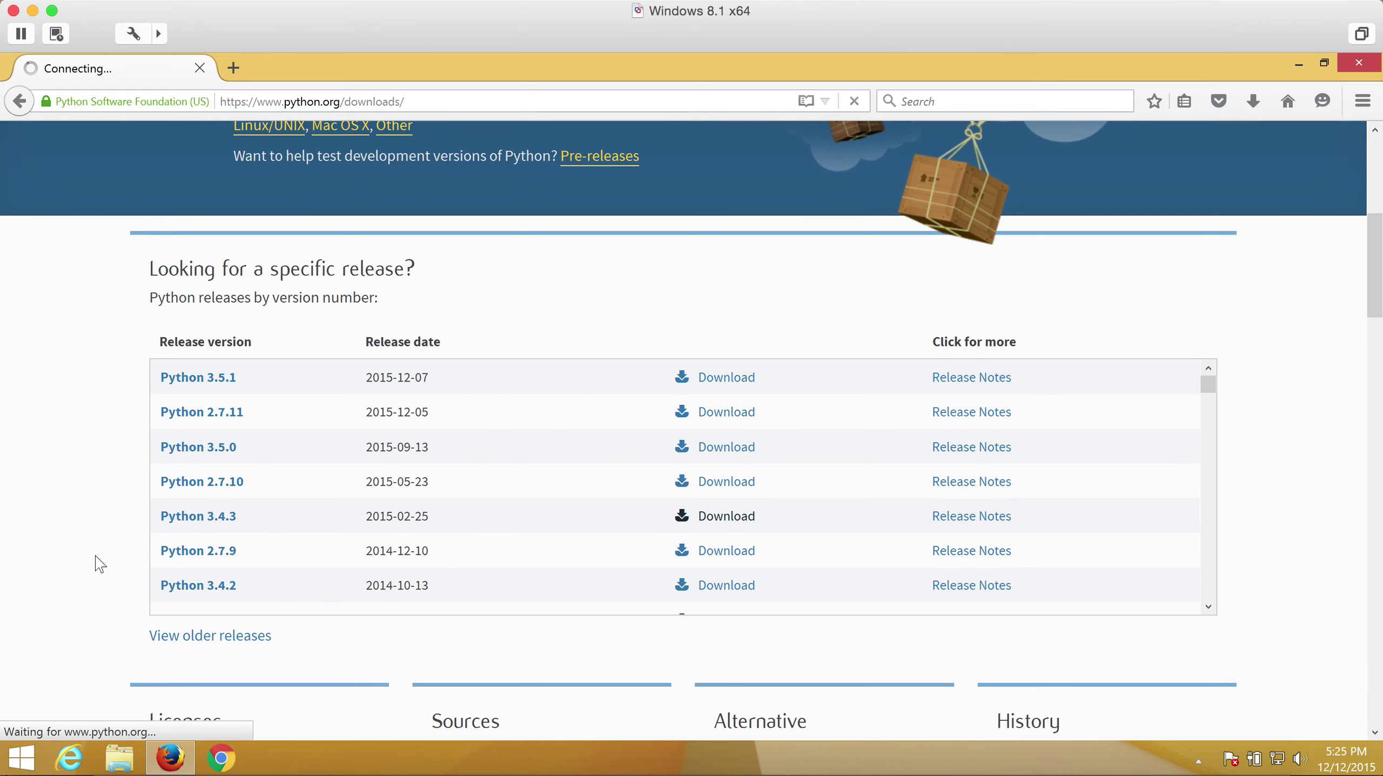
Step: Look over the Windows MSI installers in the Python 3.4.3 Files table and close the browser
scroll(96, 532, down, 20)
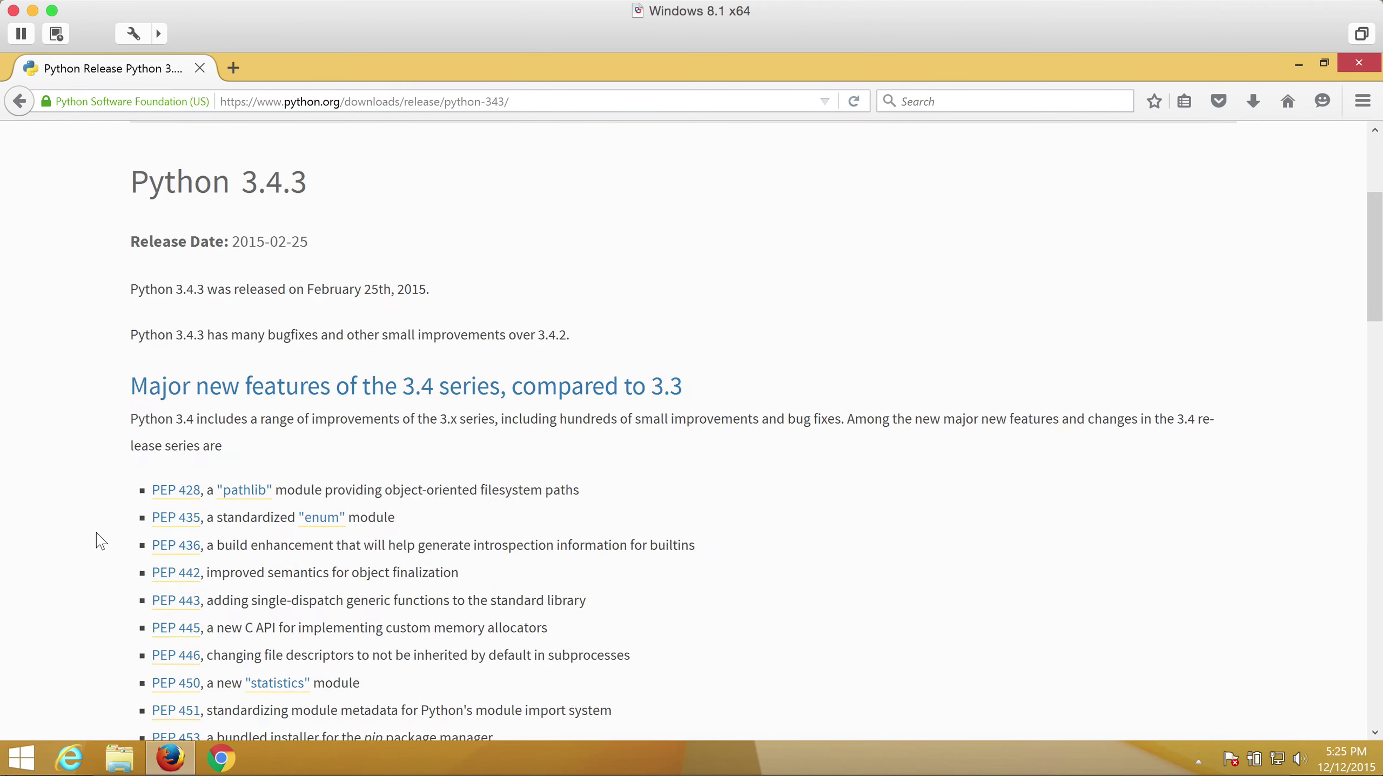
scroll(96, 531, down, 15)
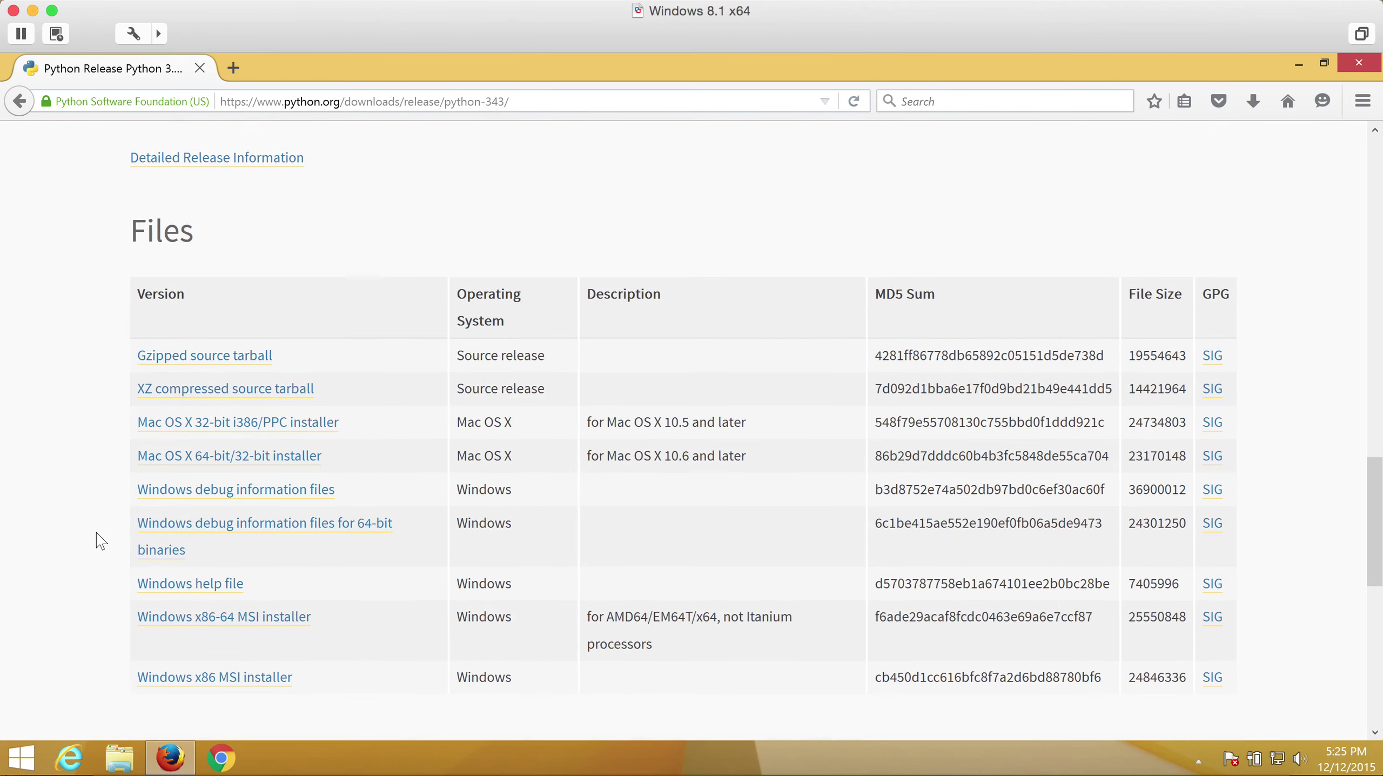
scroll(97, 531, up, 2)
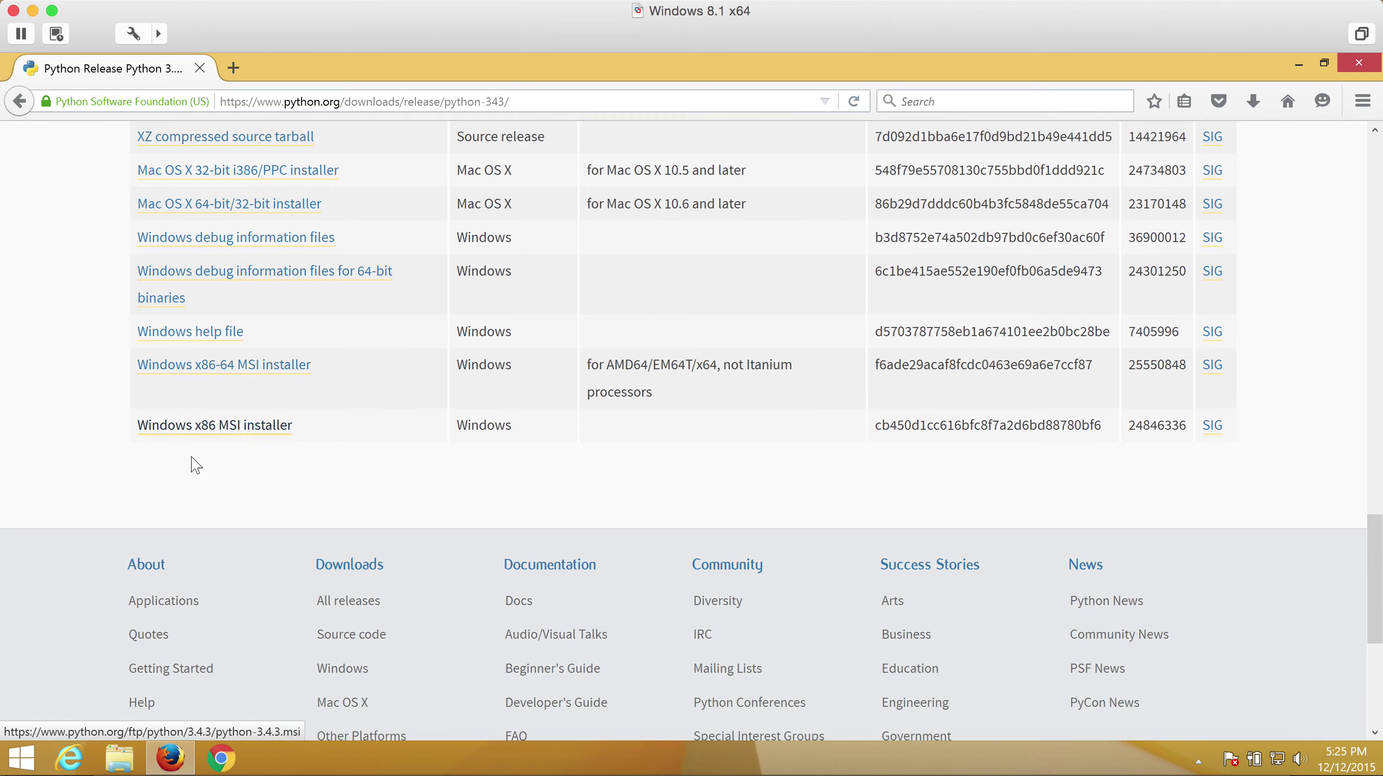
click(1360, 64)
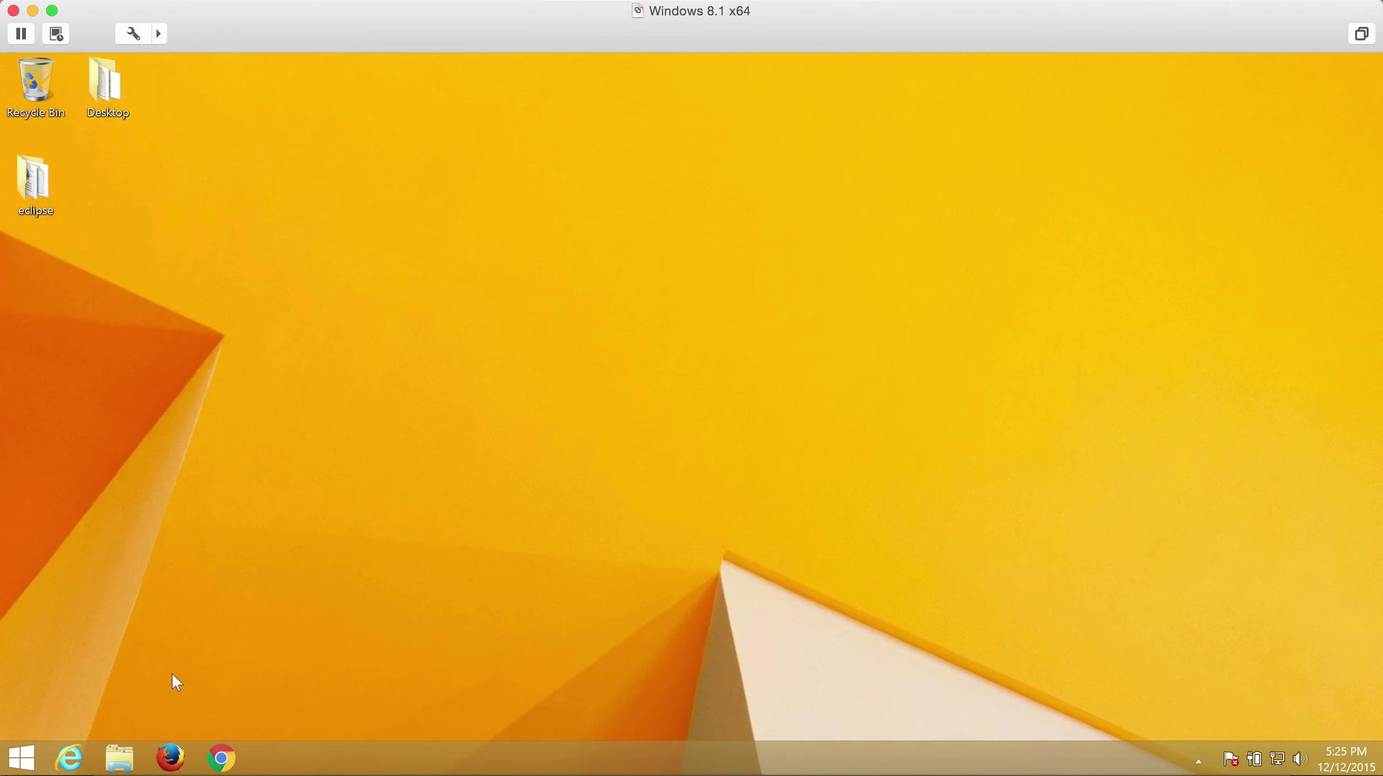
Step: Switch to File Explorer and run the python-3.4.3.amd64 installer from the Downloads folder, accepting the security warning
click(124, 755)
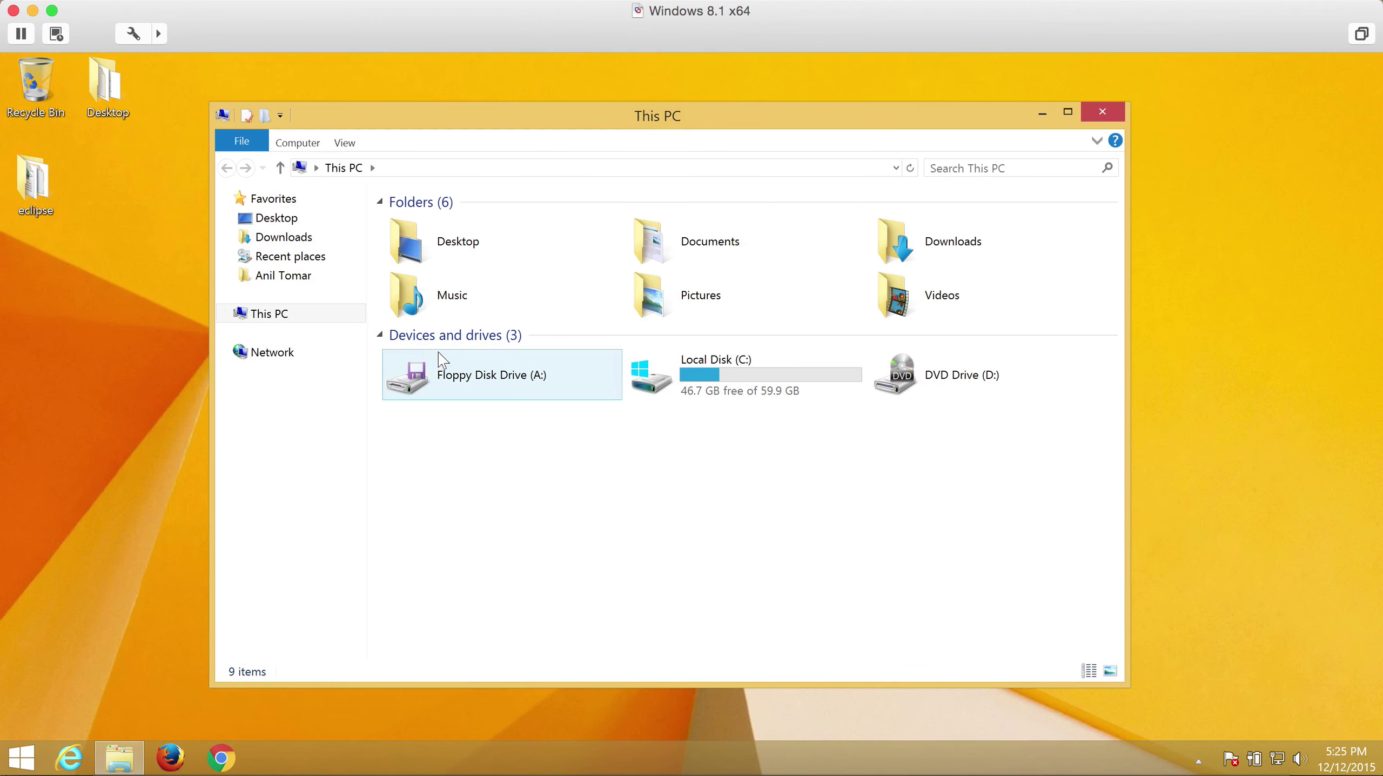
click(283, 239)
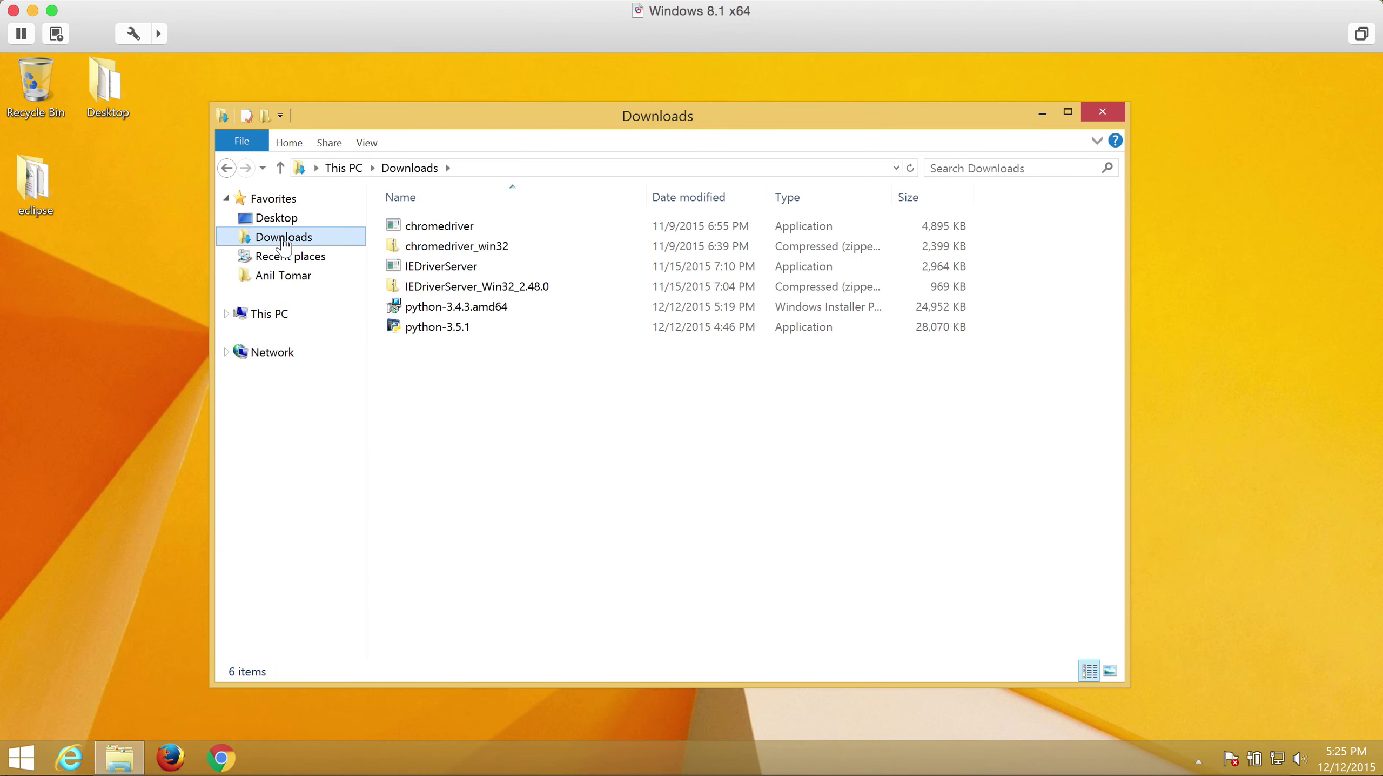
click(547, 326)
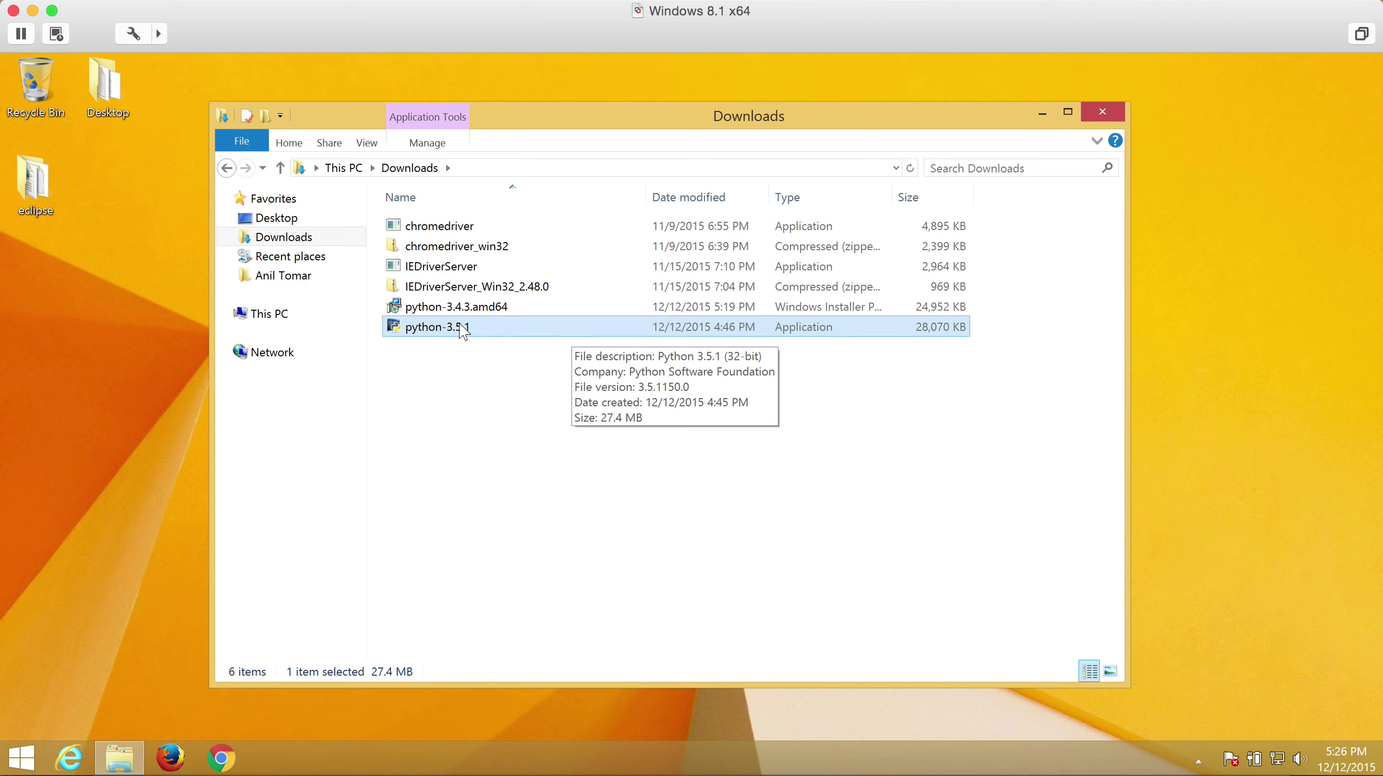
click(570, 305)
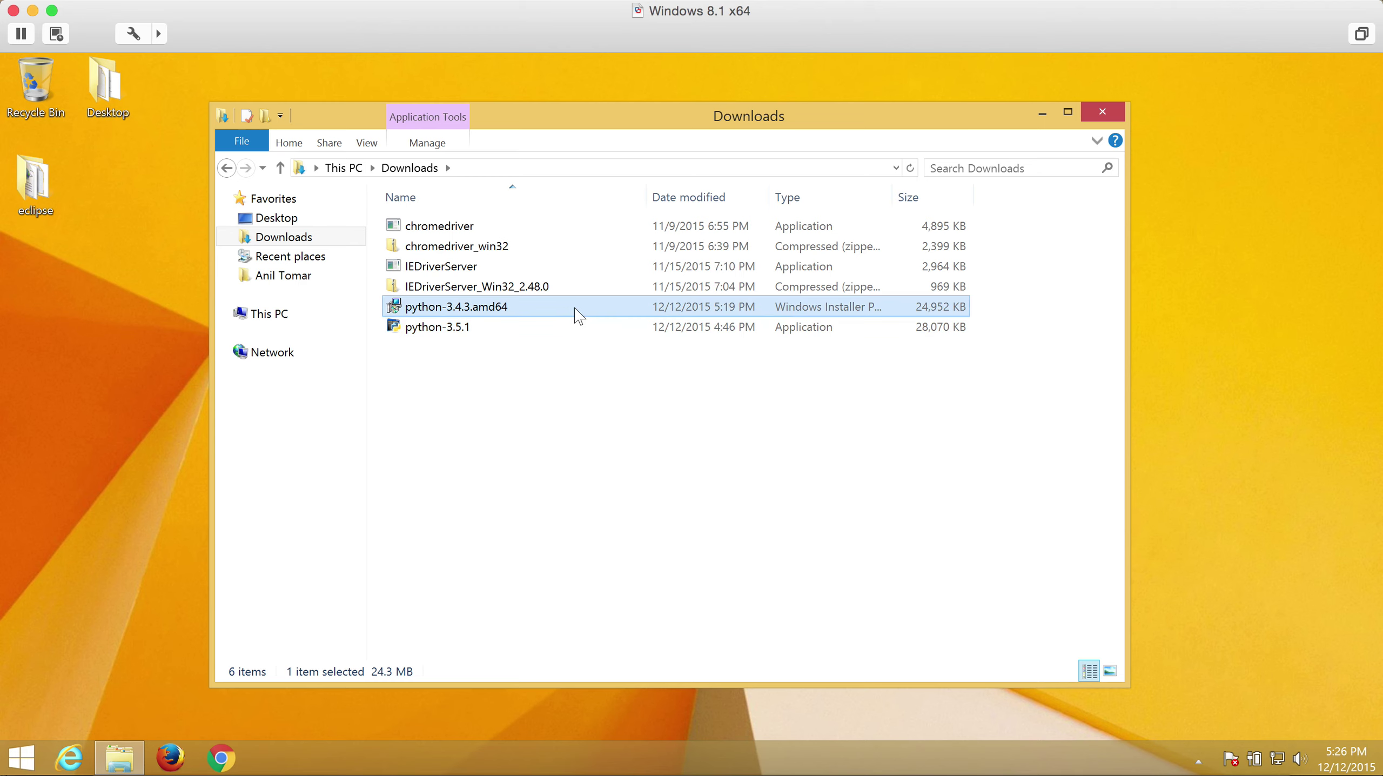
double_click(575, 307)
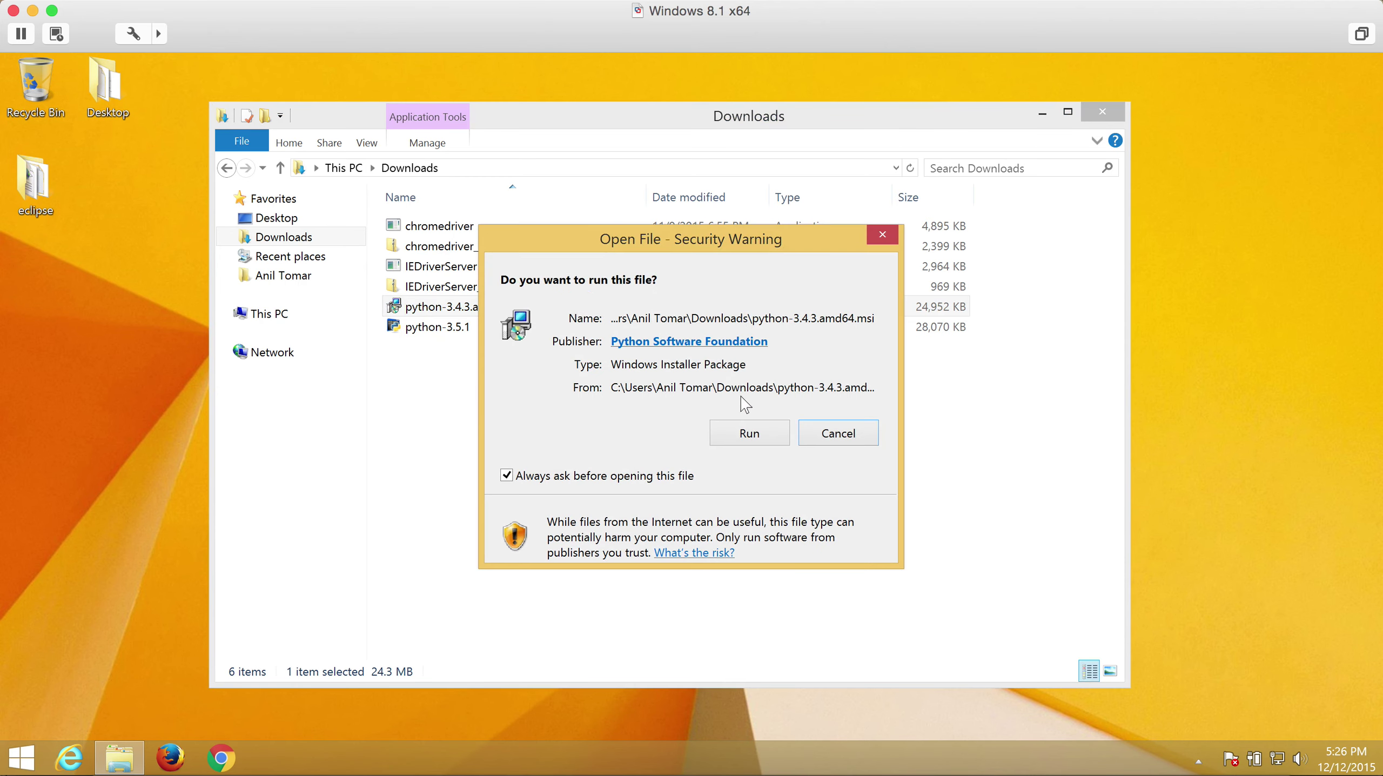
click(715, 439)
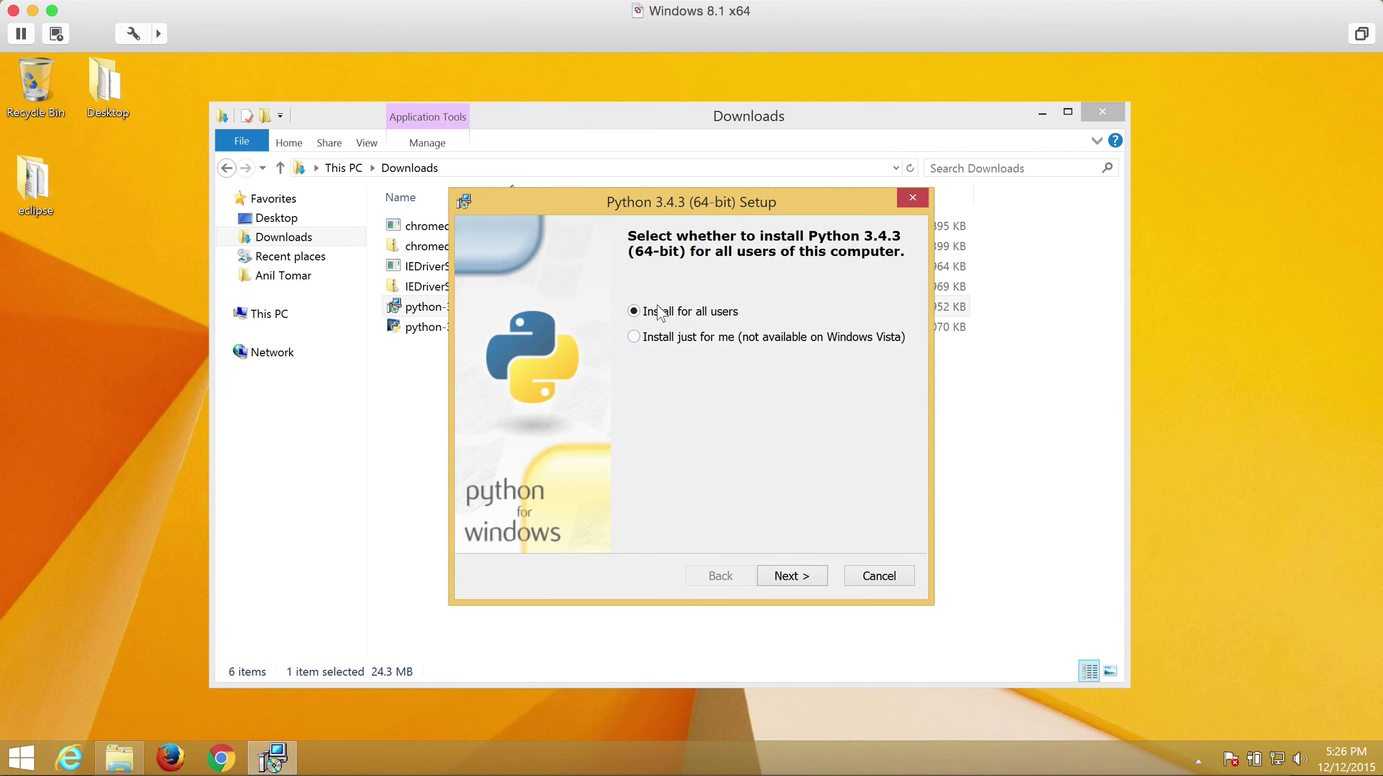
Step: Install Python 3.4.3 for all users in C:\Python34\ with the default features, finish the setup and close the Downloads window
click(813, 579)
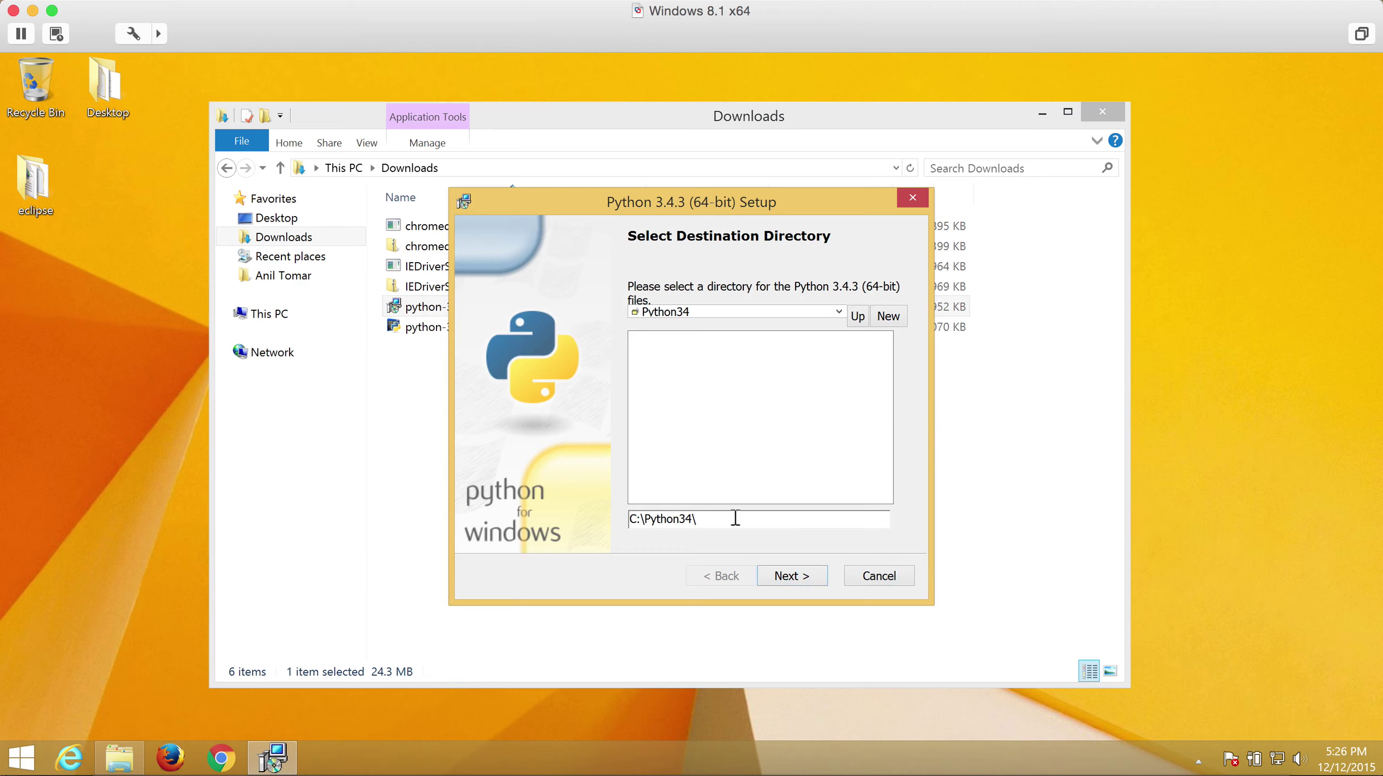
click(817, 580)
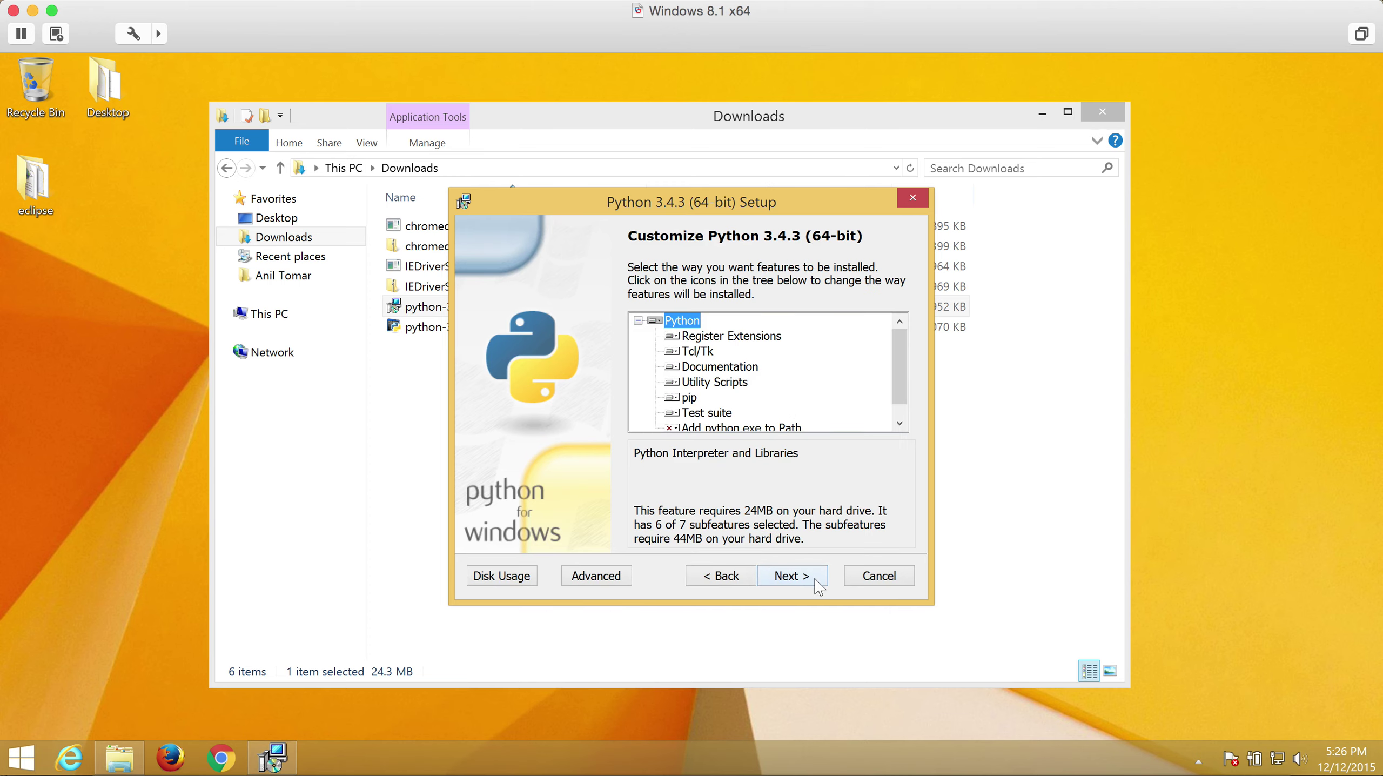
click(815, 579)
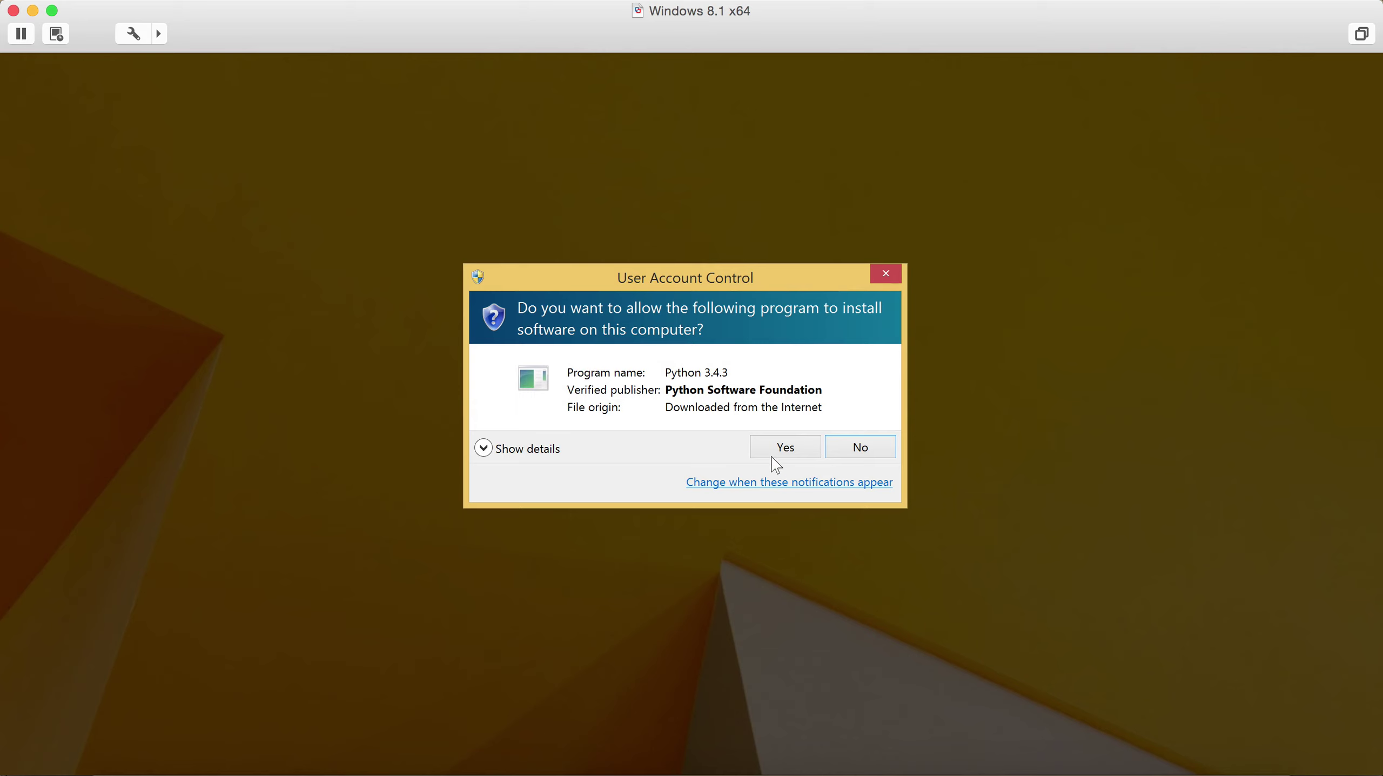
click(773, 449)
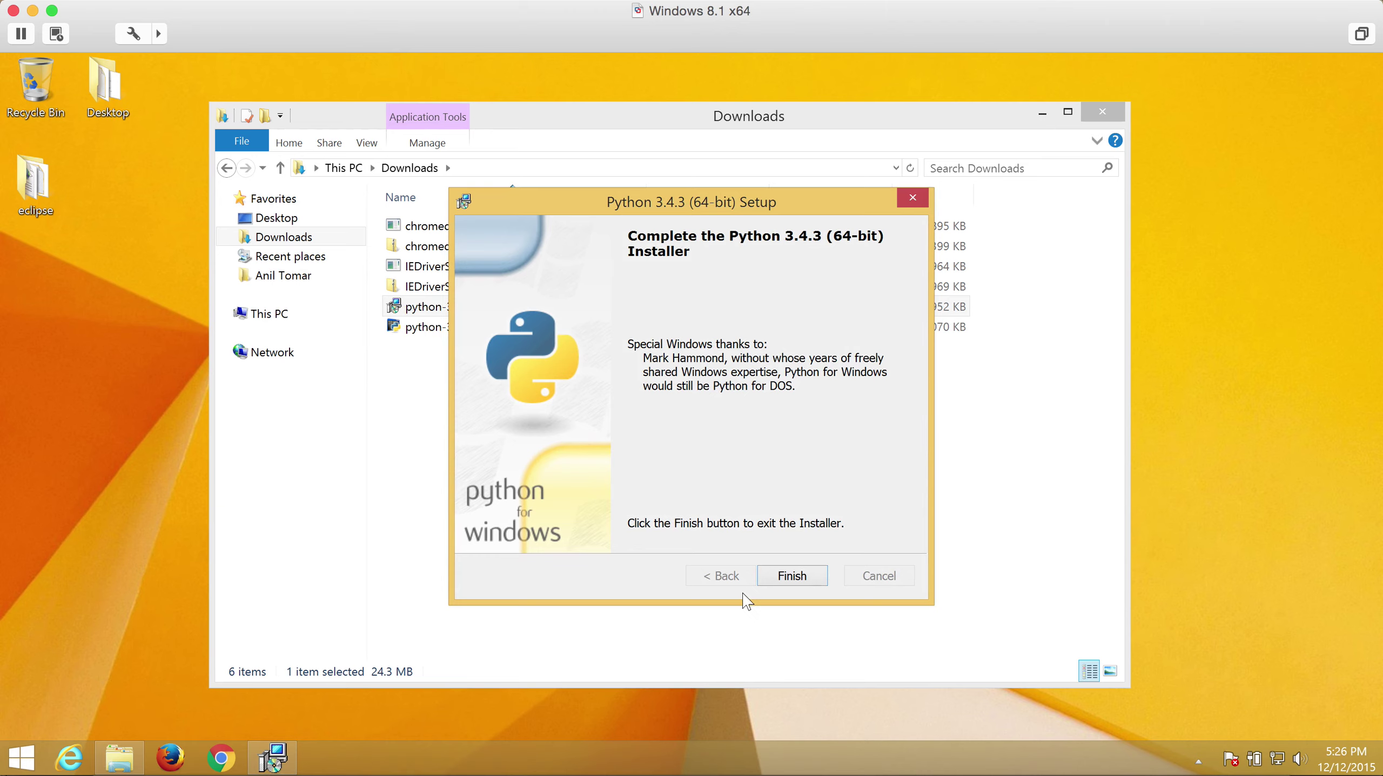
click(765, 569)
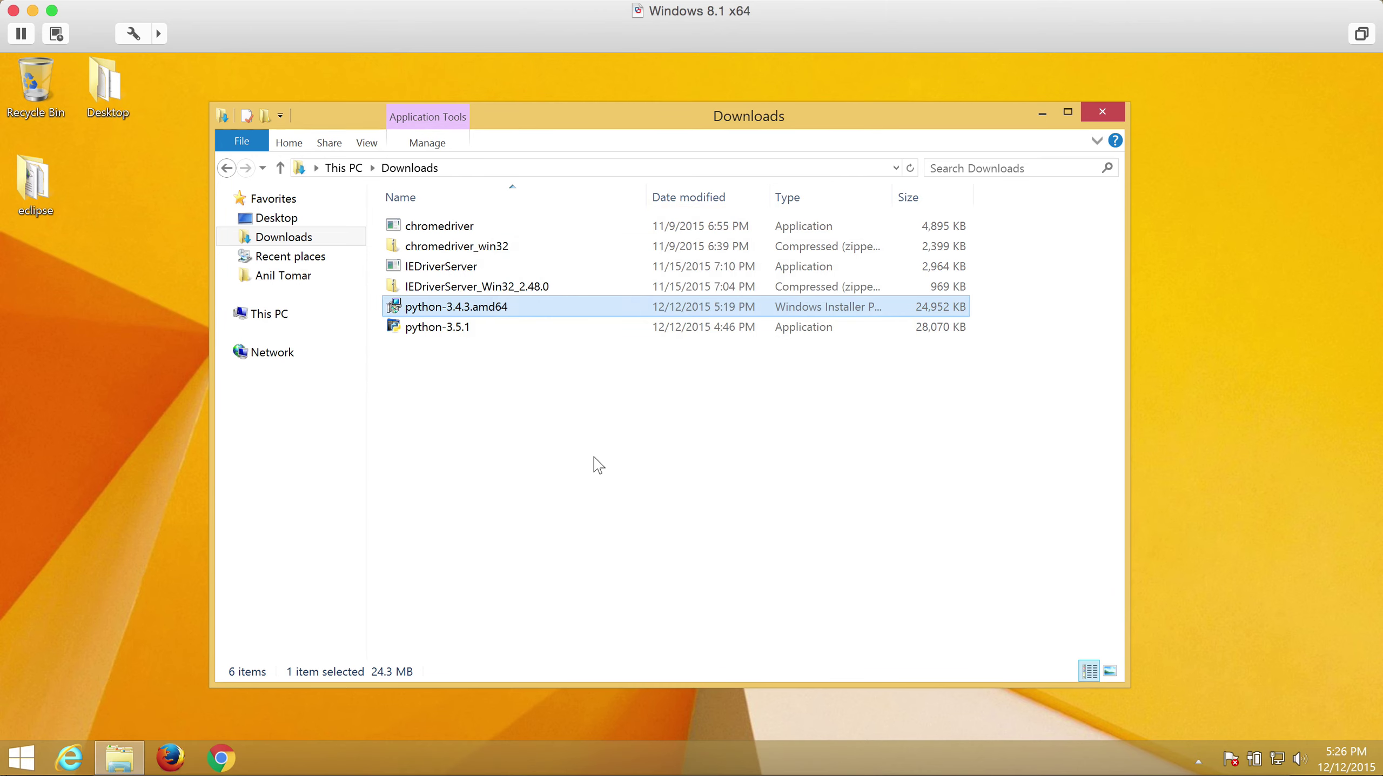
click(1095, 115)
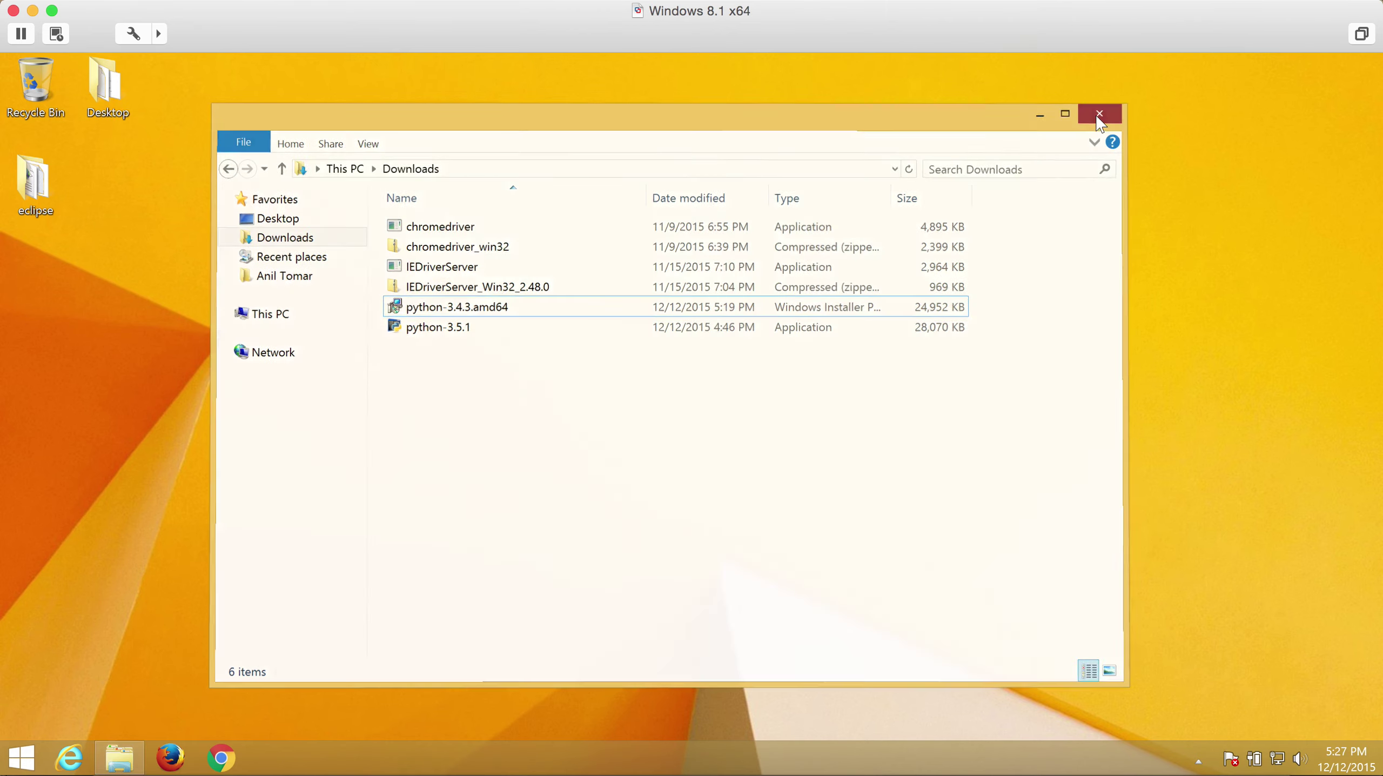
Step: Check Local Disk (C:) for the Python34 installation folder and close the window
click(118, 759)
double_click(737, 363)
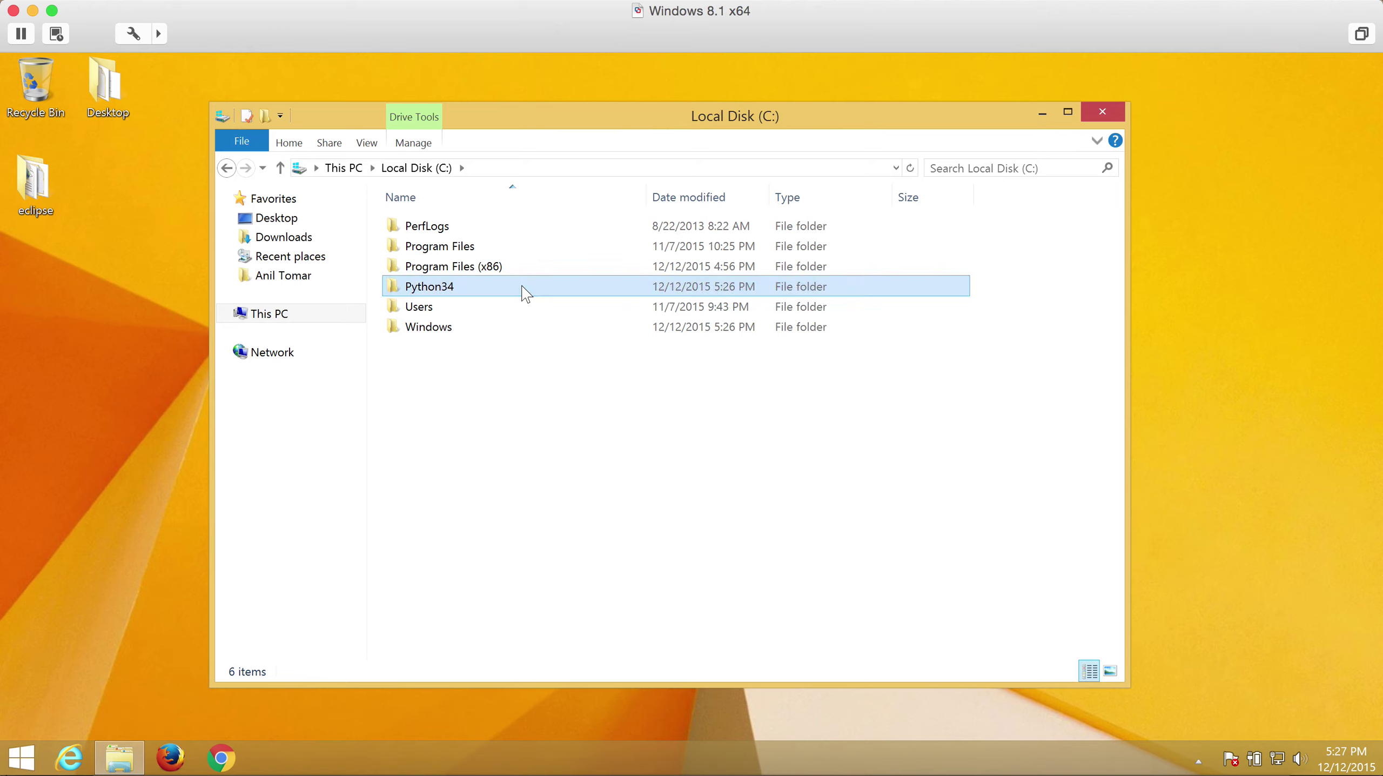
click(525, 288)
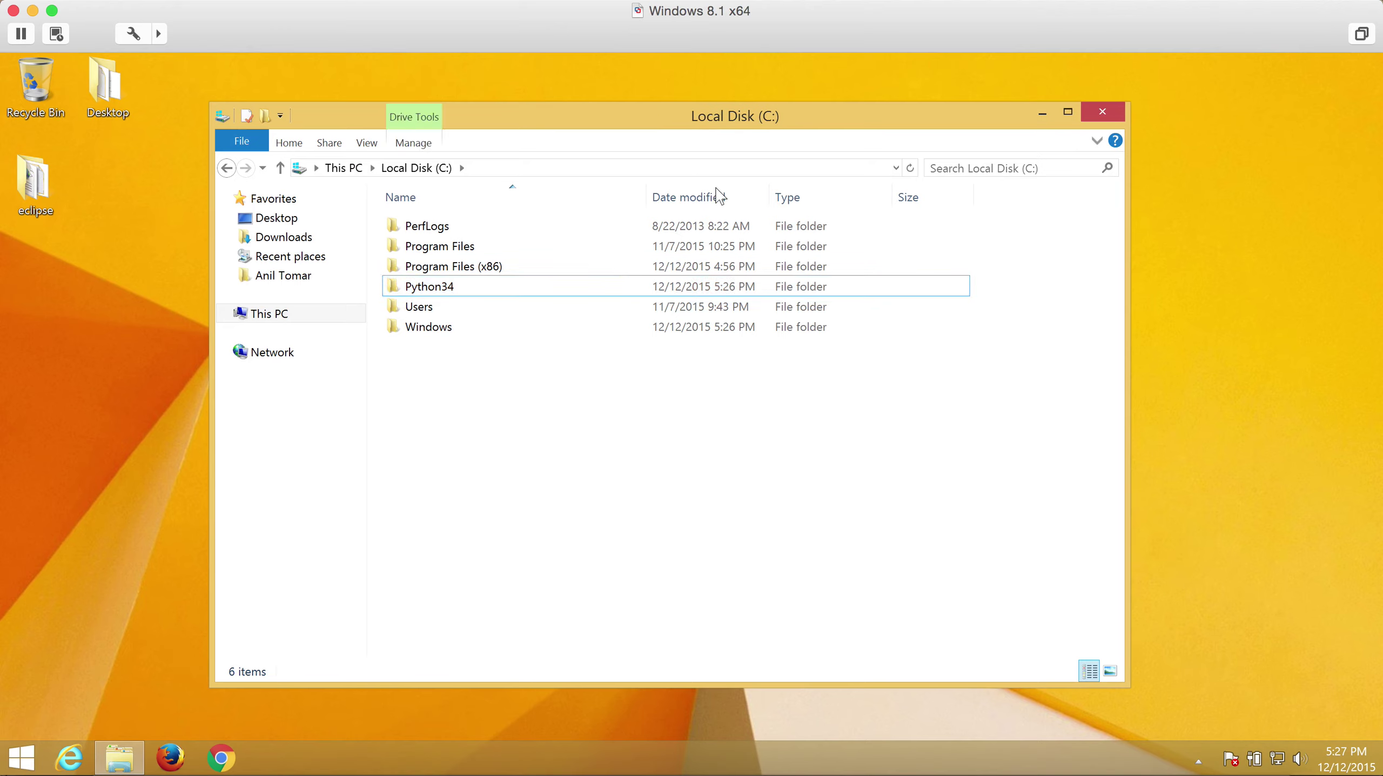
click(1103, 113)
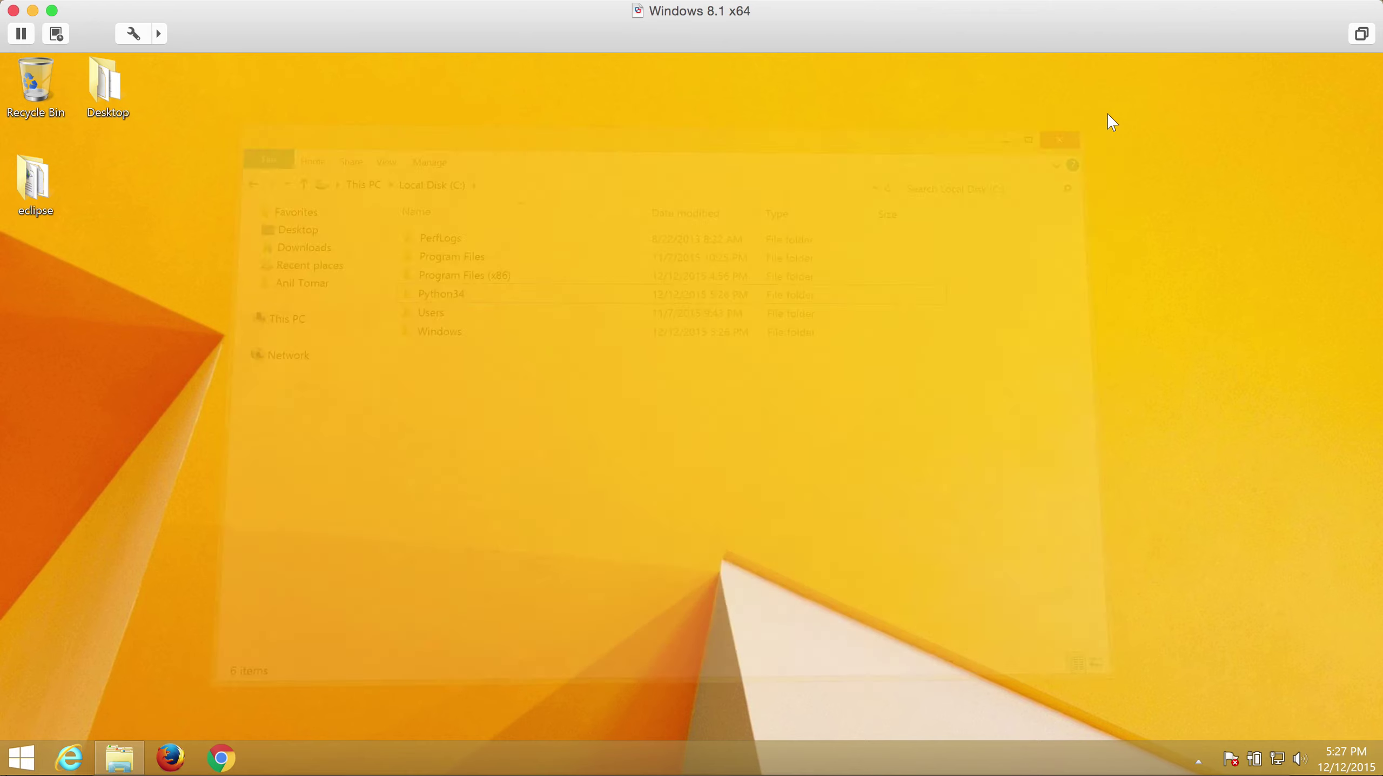